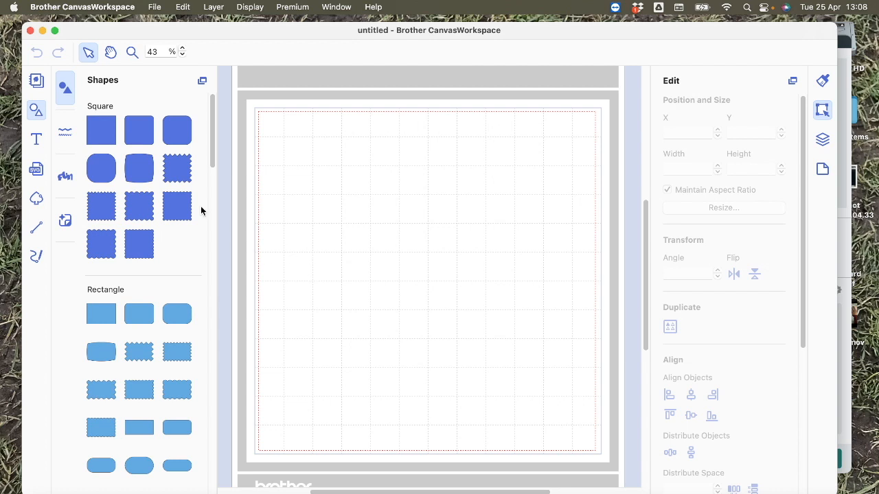
Step: Add a plain square, size it to 5.5 × 5.5 inches, and move it to about X 0.28, Y 0.39 inches
{"action": "left_click", "coordinate": [101, 131]}
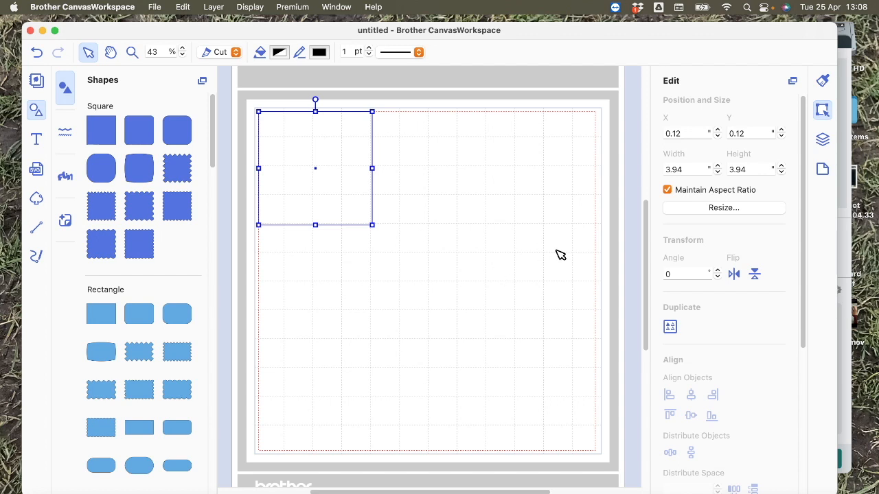
{"action": "left_click", "coordinate": [690, 171]}
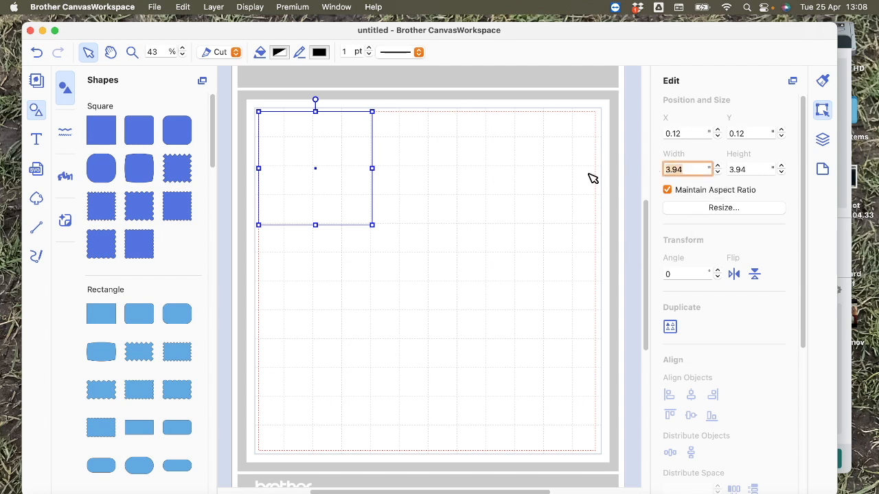
{"action": "type", "text": "5.5"}
{"action": "key", "text": "Return"}
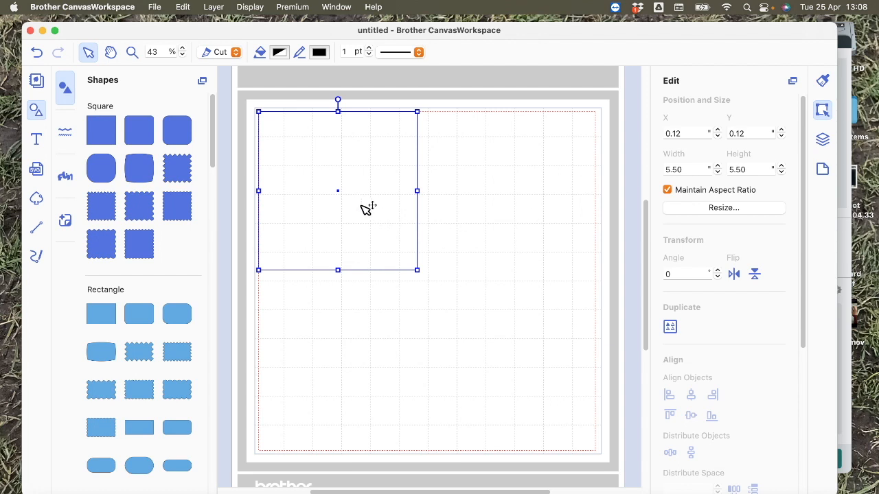
{"action": "left_click_drag", "start_coordinate": [362, 205], "coordinate": [366, 212]}
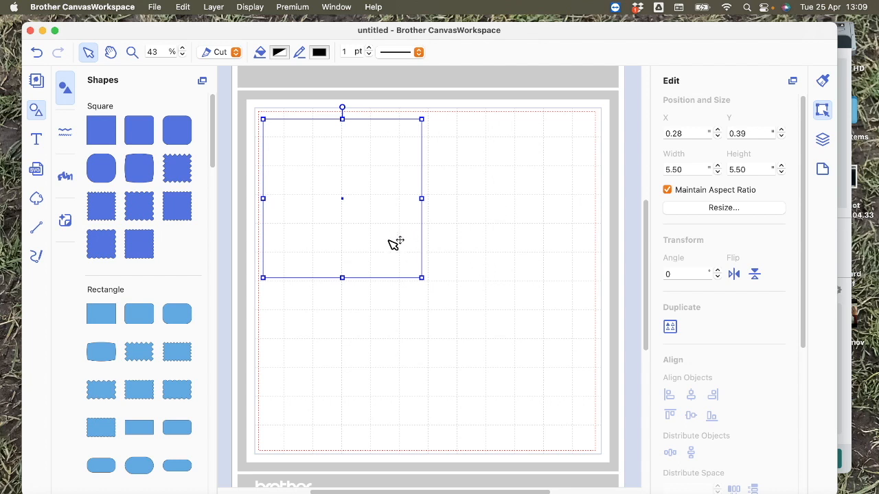
Step: Duplicate the square directly beside the original and align the bottom edges of the two squares
{"action": "left_click_drag", "start_coordinate": [389, 218], "coordinate": [549, 220]}
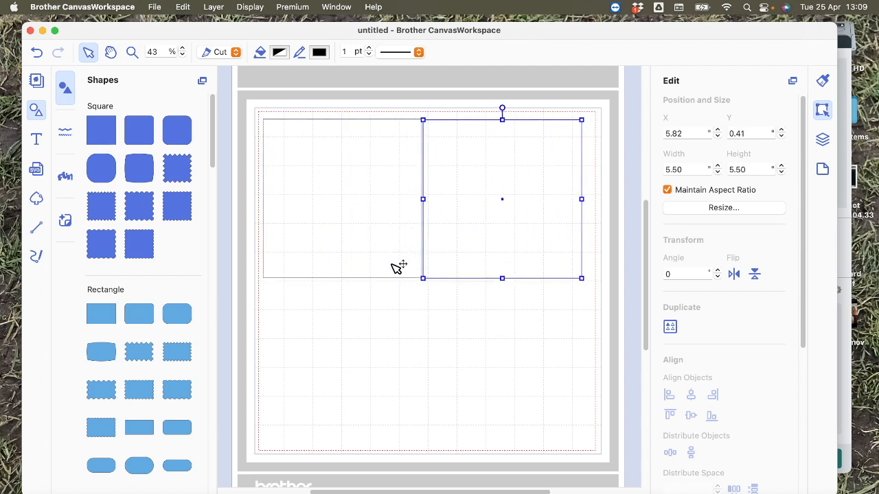
{"action": "left_click_drag", "start_coordinate": [350, 339], "coordinate": [475, 237]}
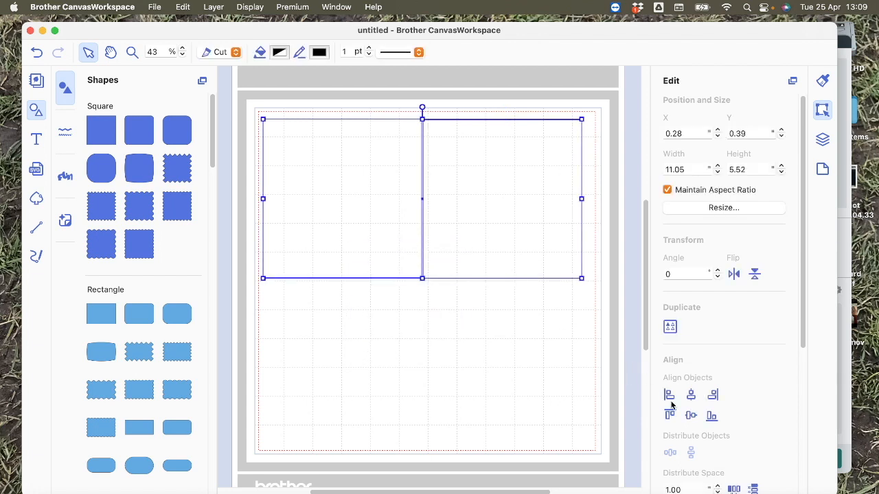
{"action": "left_click", "coordinate": [711, 417]}
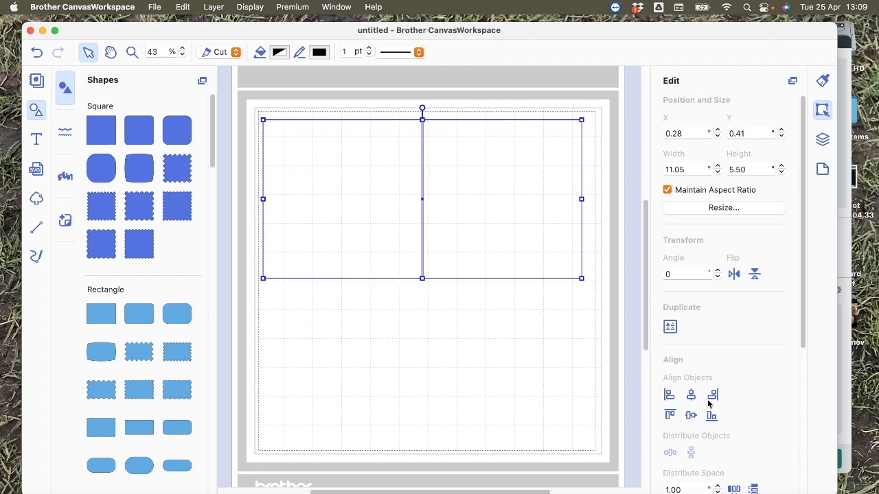
Step: Distribute the two selected squares horizontally with a spacing of 0 inches so their edges meet
{"action": "scroll", "coordinate": [693, 435], "scroll_direction": "down", "scroll_amount": 3}
{"action": "left_click", "coordinate": [691, 412]}
{"action": "double_click", "coordinate": [691, 411]}
{"action": "type", "text": "0"}
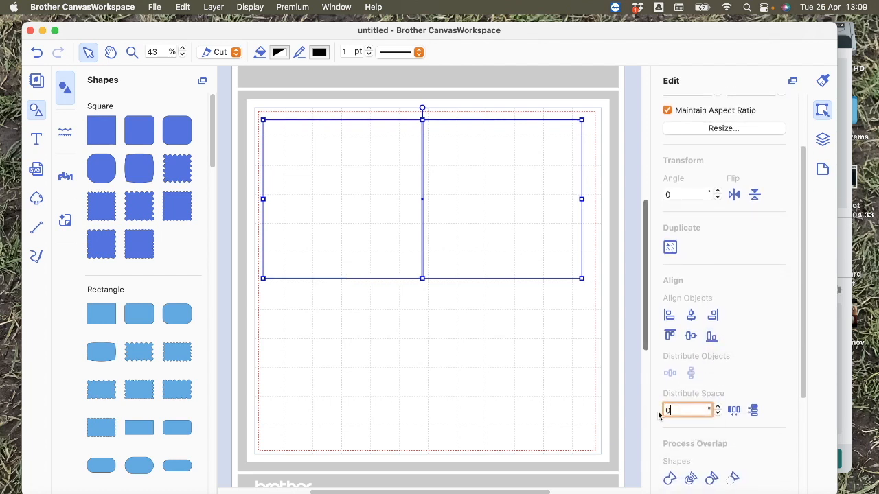
{"action": "left_click", "coordinate": [733, 410]}
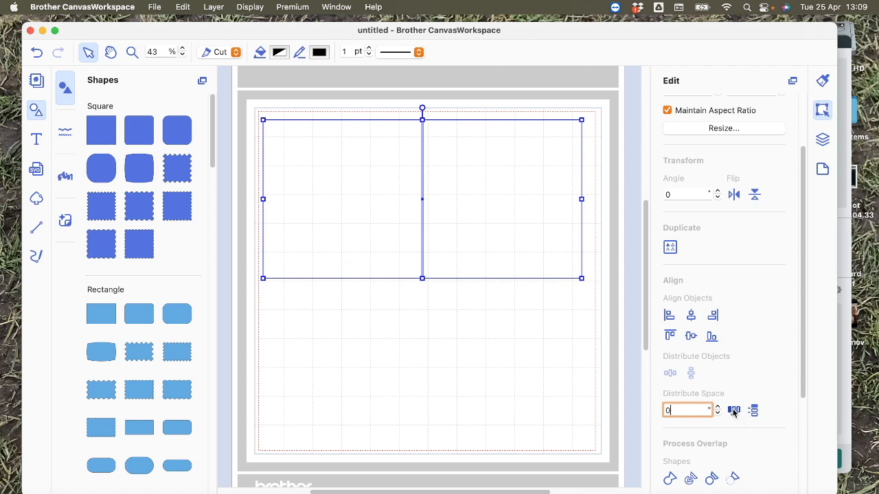
{"action": "left_click", "coordinate": [546, 400]}
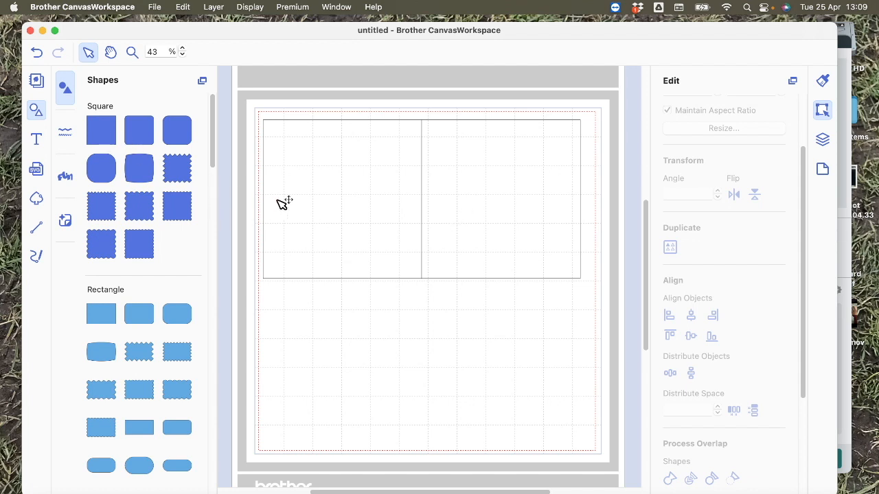
Step: Duplicate the first square below itself and set the copy's width to 5.75 inches without maintaining the aspect ratio
{"action": "left_click", "coordinate": [301, 209]}
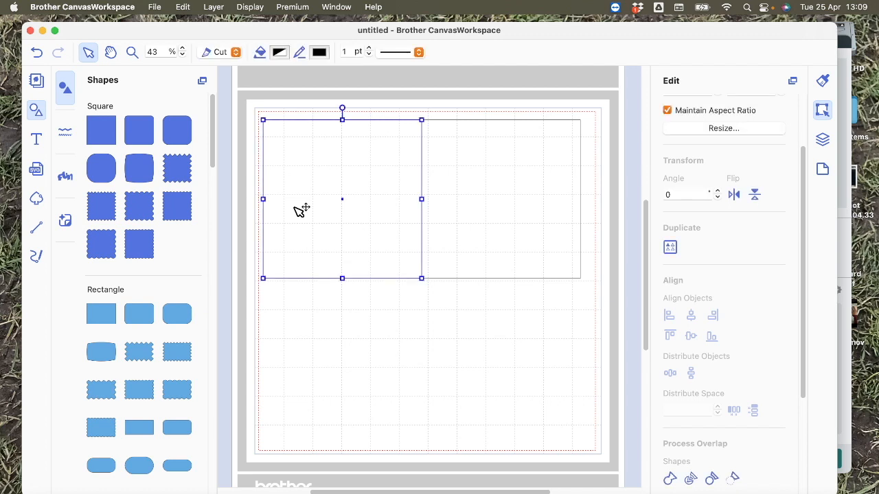
{"action": "left_click_drag", "start_coordinate": [301, 209], "coordinate": [300, 374]}
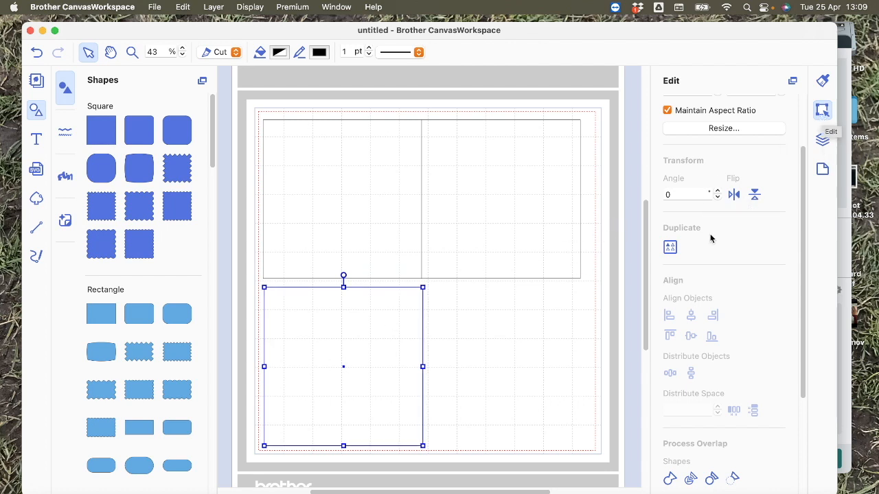
{"action": "scroll", "coordinate": [707, 240], "scroll_direction": "up", "scroll_amount": 3}
{"action": "left_click", "coordinate": [669, 192]}
{"action": "left_click", "coordinate": [688, 169]}
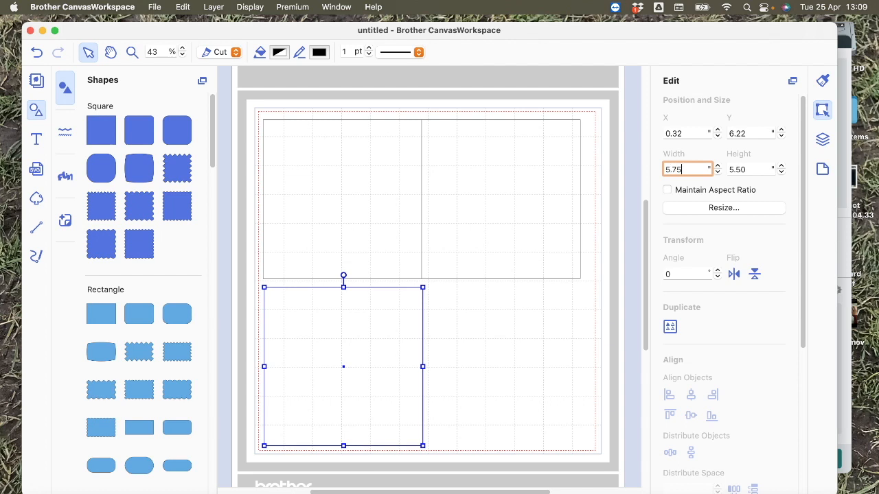
{"action": "key", "text": "Return"}
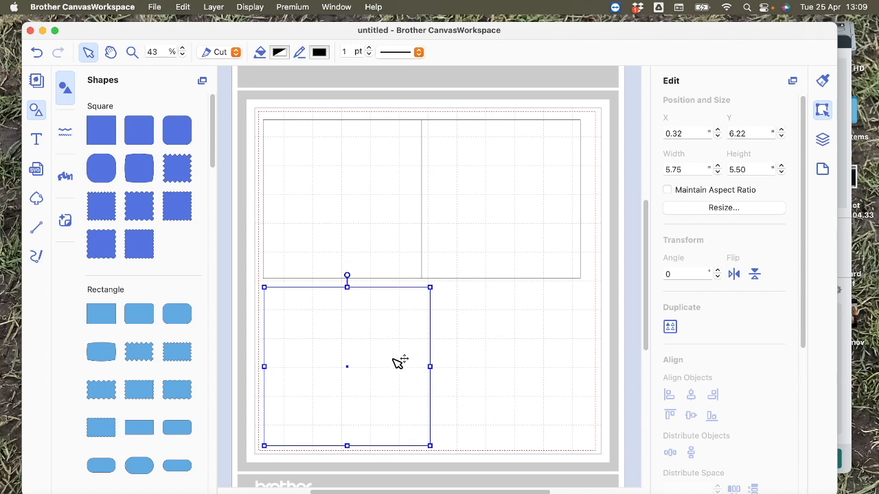
{"action": "left_click", "coordinate": [481, 351]}
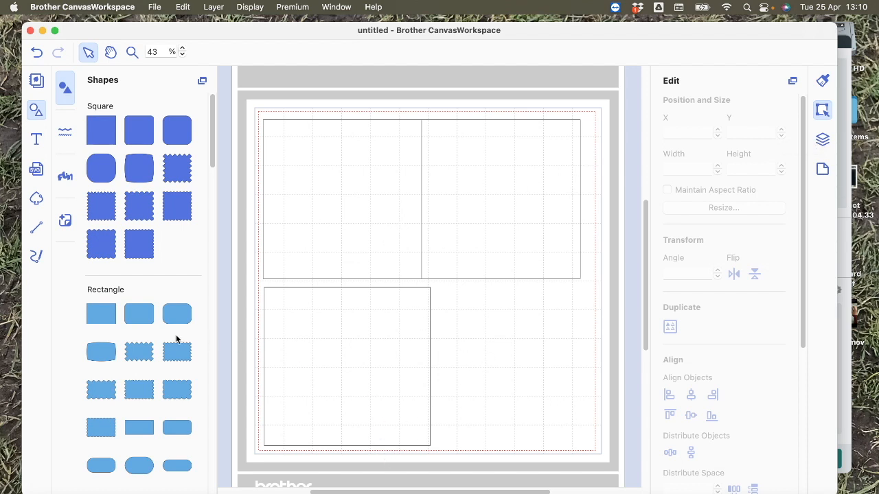
Step: Add a plain circle to the mat and move it inside the first square
{"action": "scroll", "coordinate": [152, 364], "scroll_direction": "down", "scroll_amount": 3}
{"action": "scroll", "coordinate": [152, 363], "scroll_direction": "down", "scroll_amount": 15}
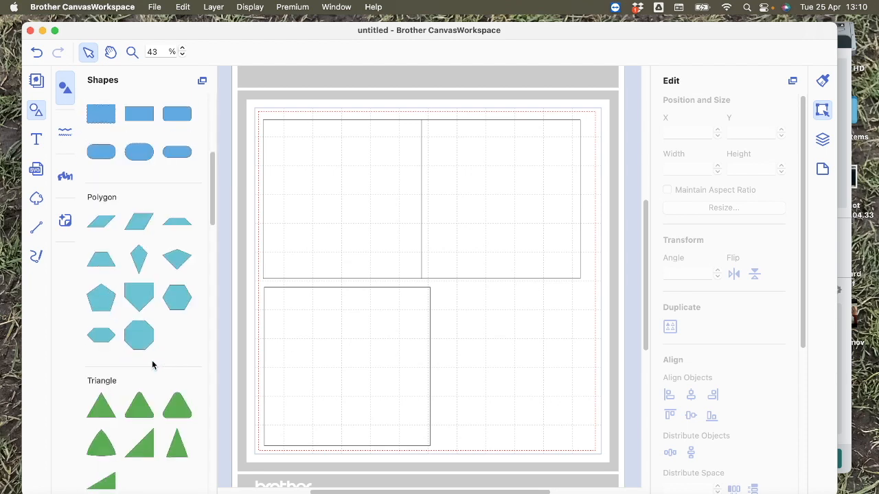
{"action": "left_click", "coordinate": [108, 357]}
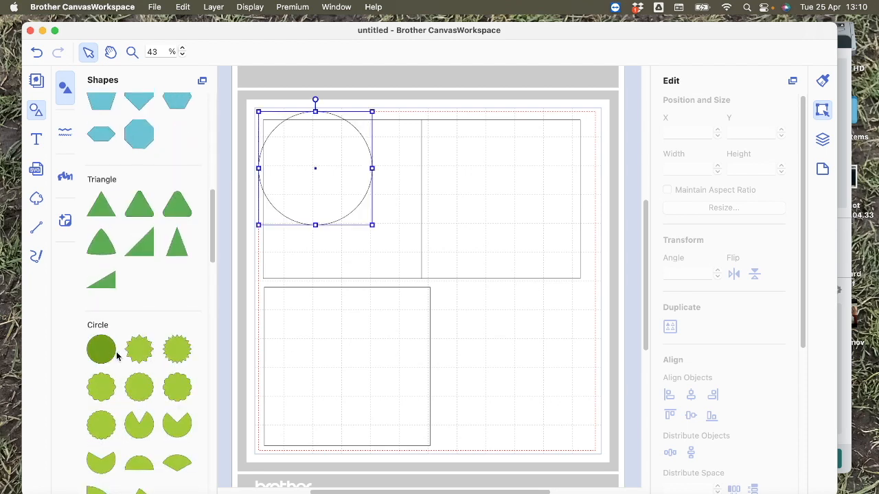
{"action": "left_click_drag", "start_coordinate": [323, 197], "coordinate": [346, 232]}
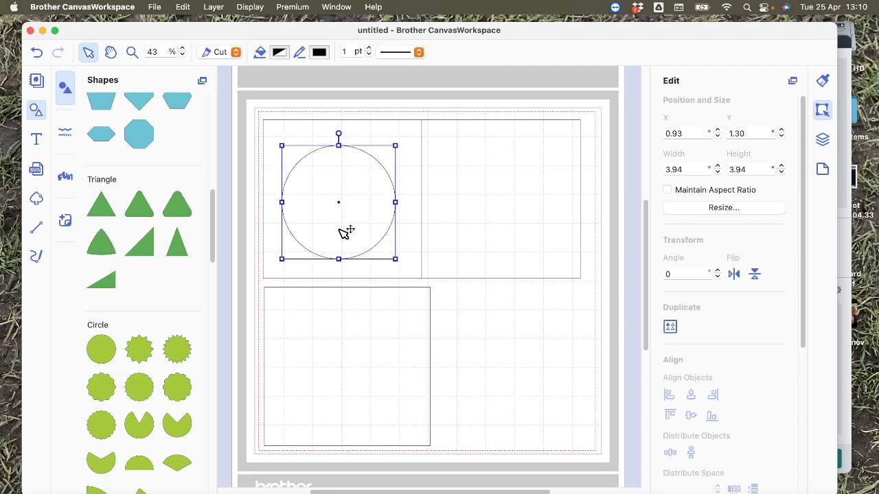
Step: Turn on Maintain Aspect Ratio and set the circle's width to 4.75 inches
{"action": "left_click", "coordinate": [667, 190]}
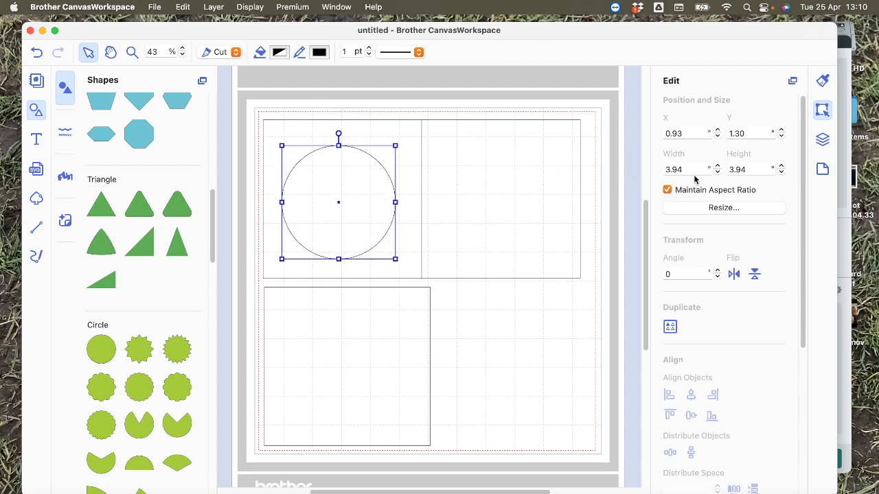
{"action": "left_click", "coordinate": [699, 170]}
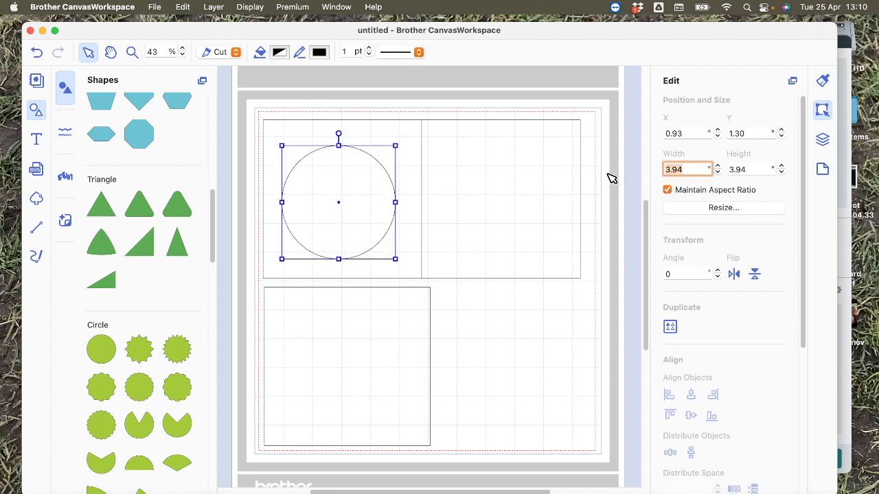
{"action": "type", "text": "4.75"}
{"action": "key", "text": "Return"}
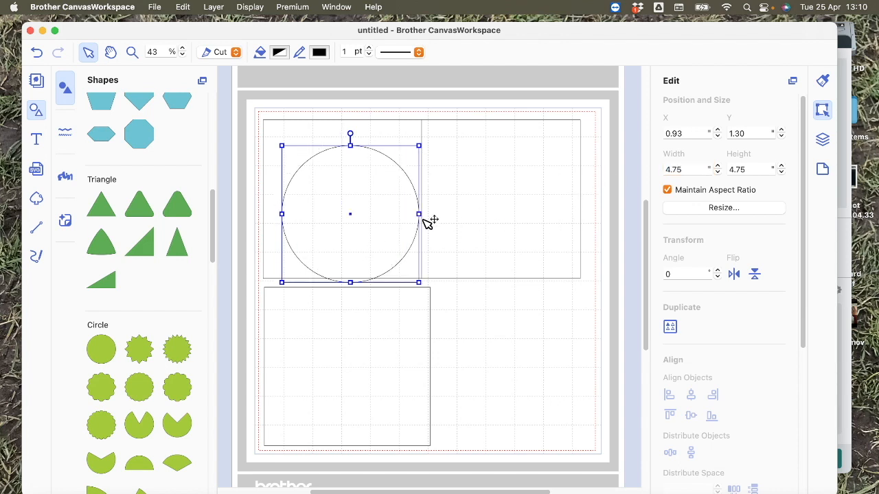
Step: Move the circle into the first square and align both centres horizontally and vertically
{"action": "left_click_drag", "start_coordinate": [381, 218], "coordinate": [371, 207]}
{"action": "key", "text": "Right"}
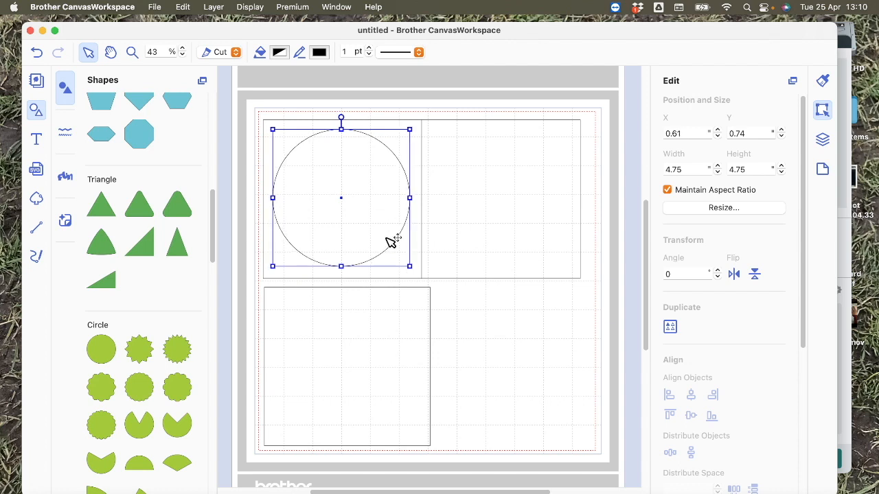
{"action": "left_click", "coordinate": [420, 273], "text": "shift"}
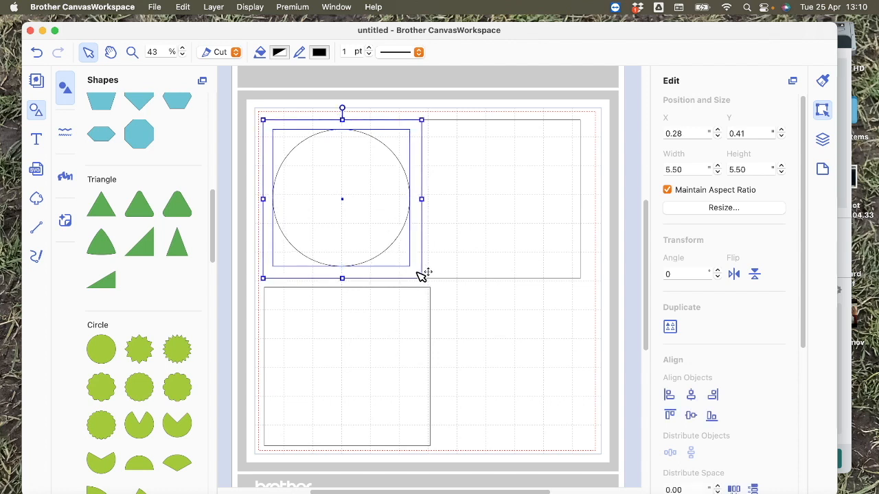
{"action": "left_click", "coordinate": [690, 397]}
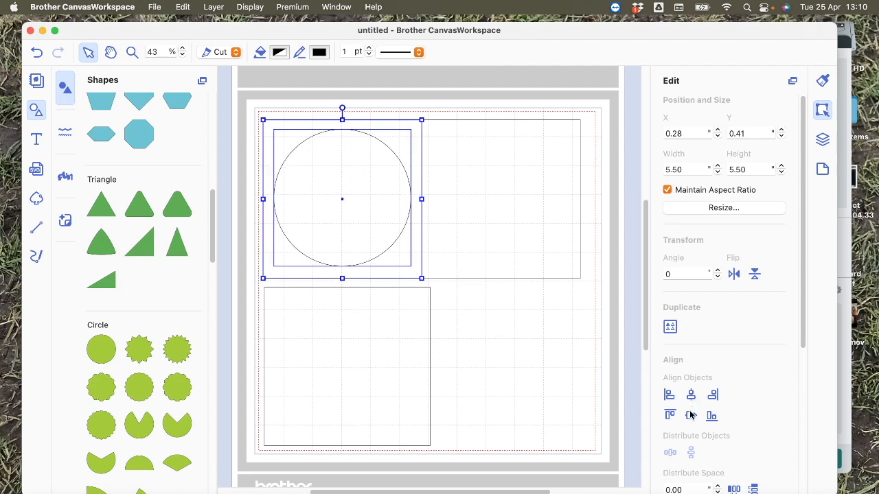
{"action": "left_click", "coordinate": [691, 416]}
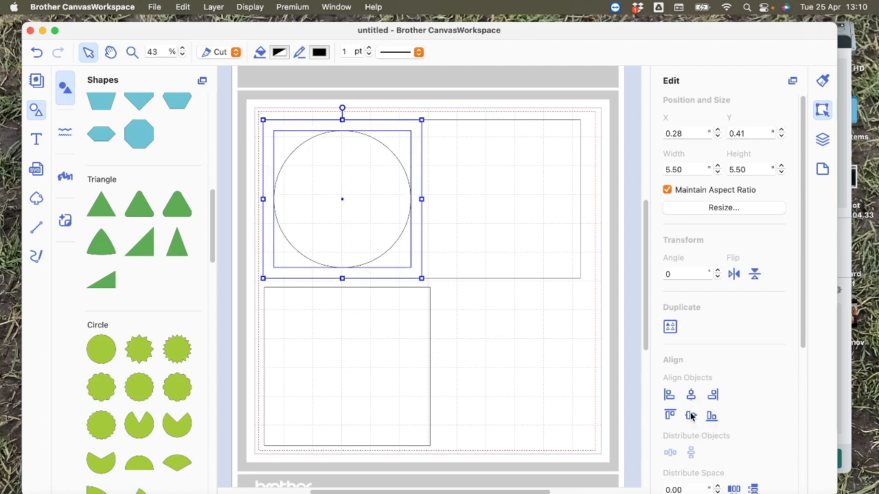
{"action": "left_click", "coordinate": [557, 375]}
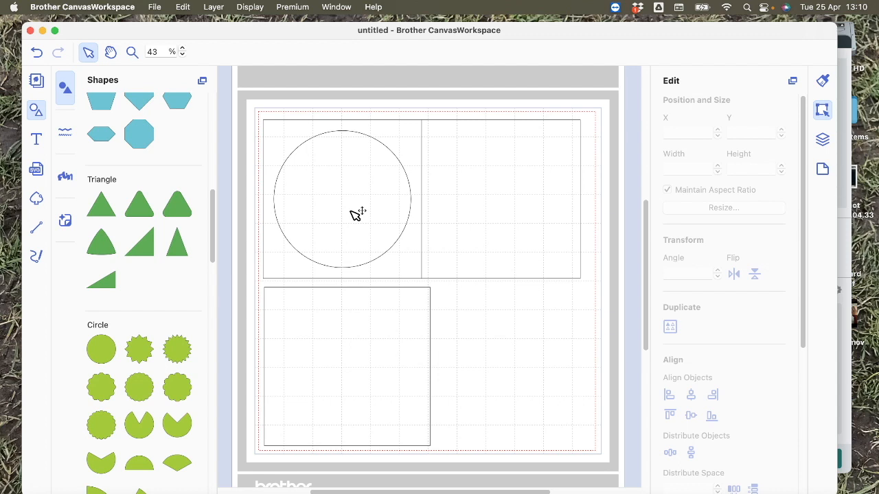
Step: Duplicate the circle into the second square and centre it there horizontally and vertically
{"action": "left_click_drag", "start_coordinate": [357, 214], "coordinate": [521, 216]}
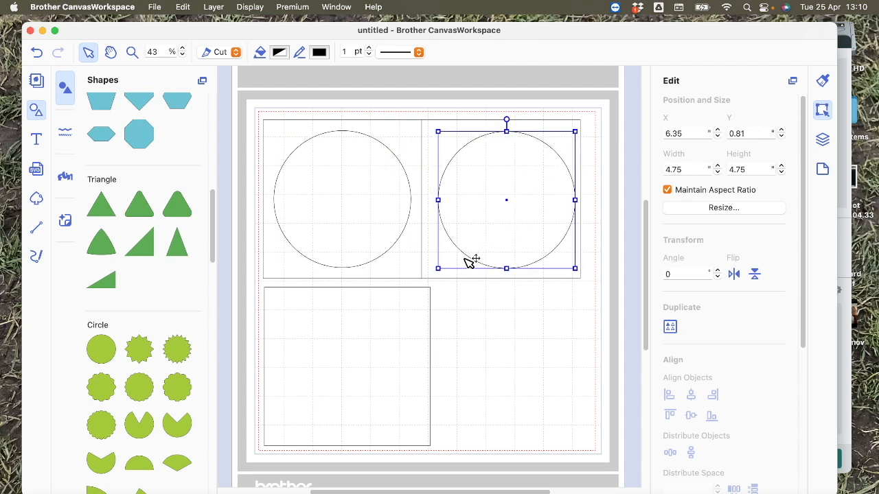
{"action": "left_click", "coordinate": [423, 259], "text": "shift"}
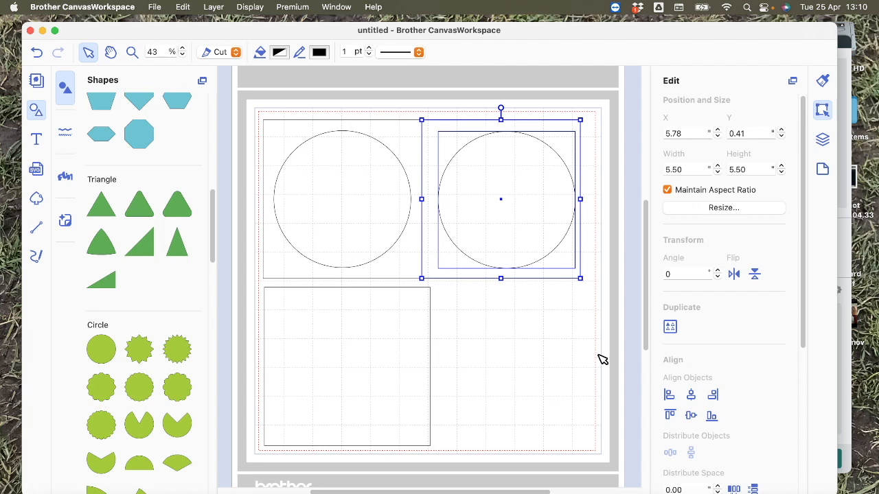
{"action": "left_click", "coordinate": [690, 395]}
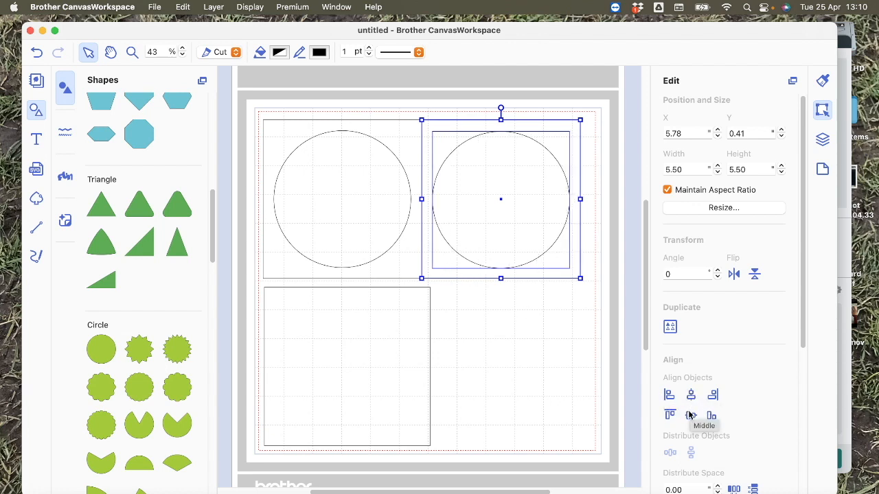
{"action": "left_click", "coordinate": [690, 415]}
{"action": "left_click", "coordinate": [541, 403]}
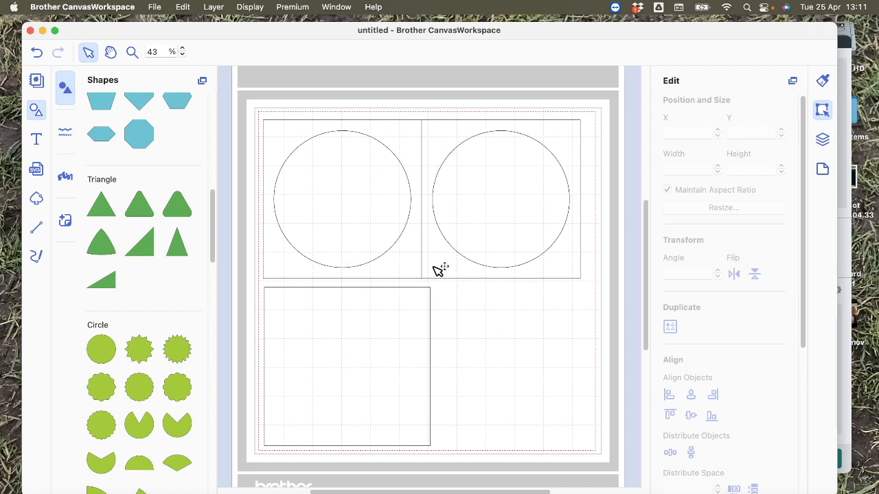
Step: Subtract the circle from the first square to cut out an aperture, and display the layers list
{"action": "left_click", "coordinate": [394, 270]}
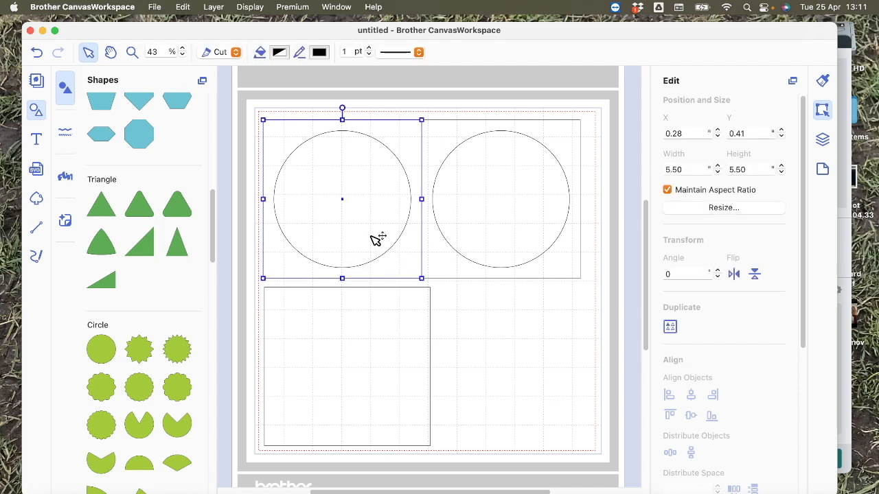
{"action": "left_click", "coordinate": [376, 243], "text": "shift"}
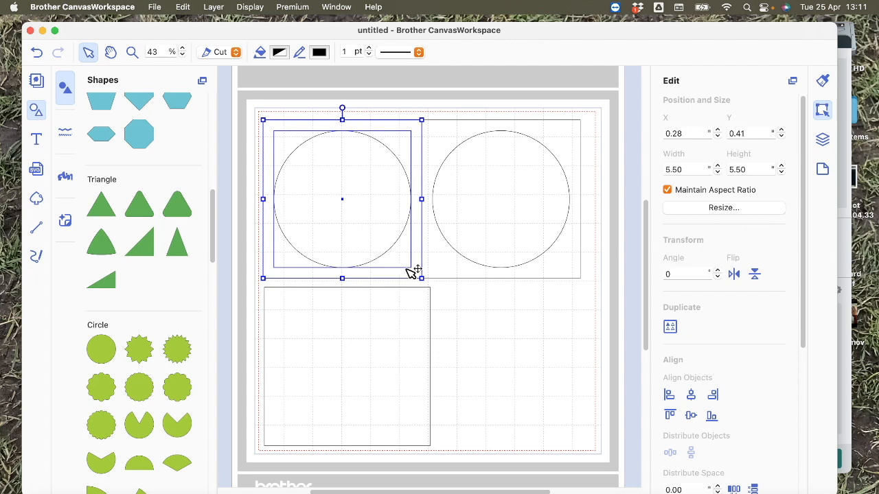
{"action": "scroll", "coordinate": [729, 402], "scroll_direction": "down", "scroll_amount": 6}
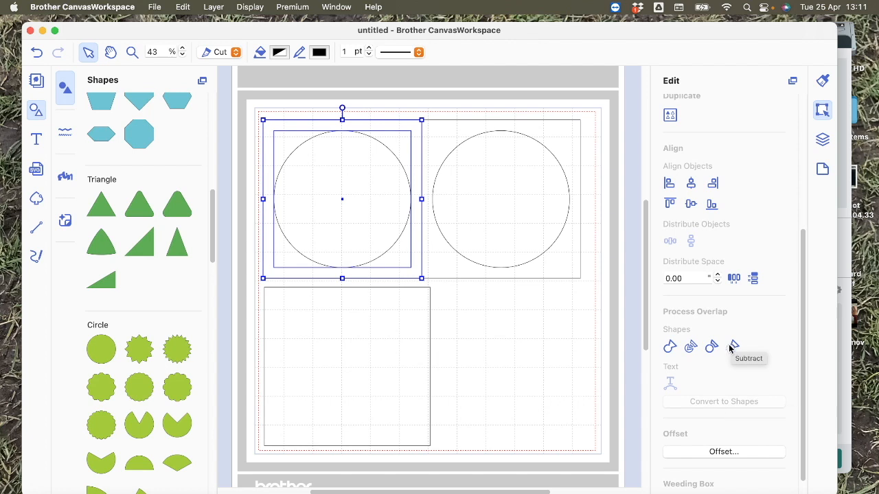
{"action": "left_click", "coordinate": [733, 347]}
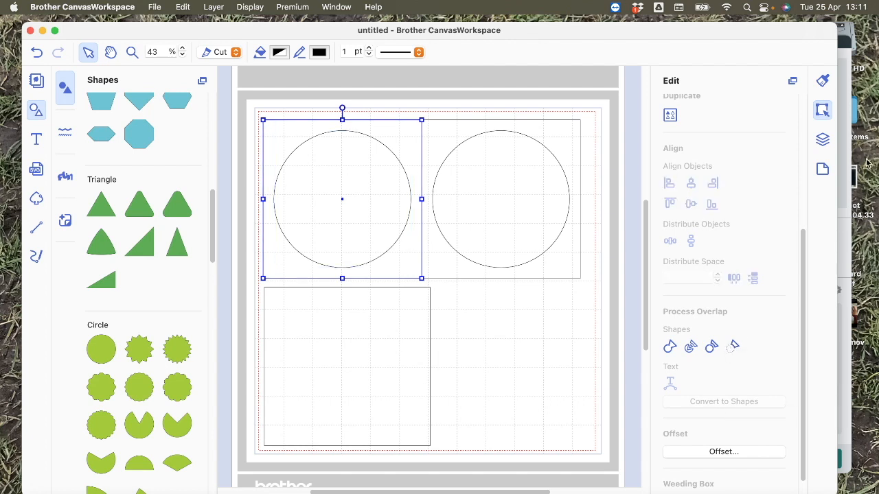
{"action": "left_click", "coordinate": [822, 140]}
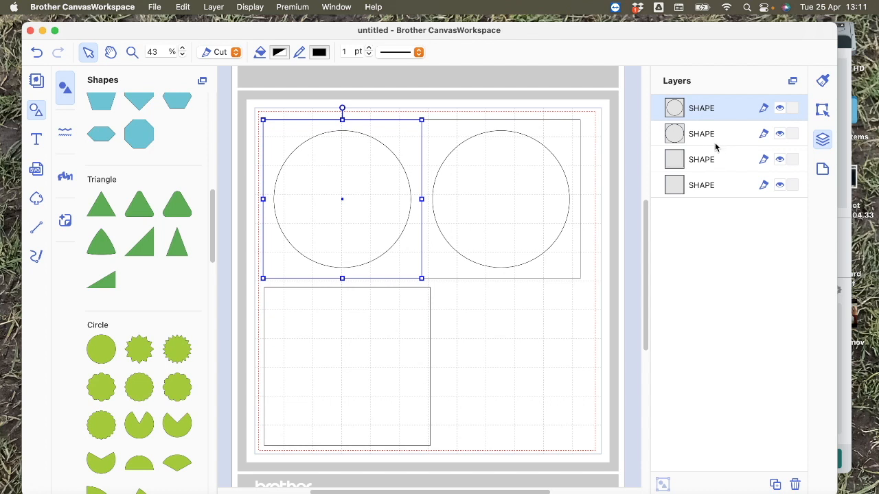
Step: Subtract the circle from the second square to cut out its aperture, and clear the selection
{"action": "left_click", "coordinate": [542, 347]}
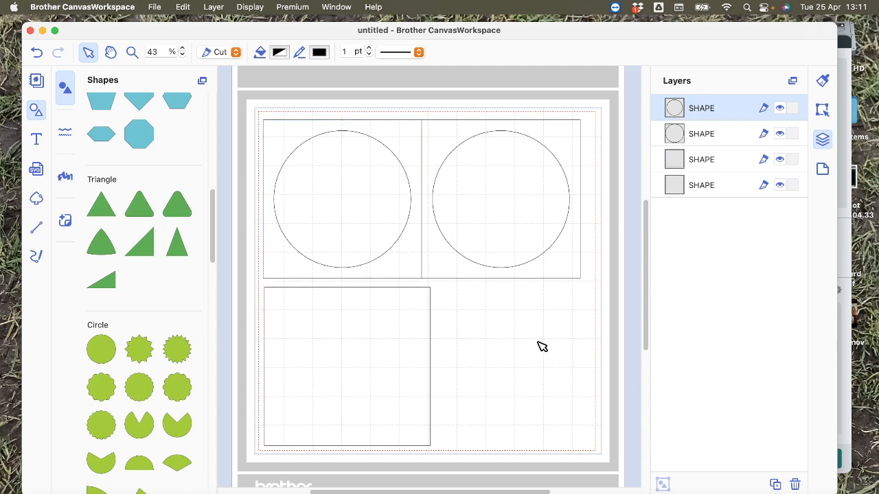
{"action": "left_click", "coordinate": [576, 273]}
{"action": "left_click", "coordinate": [542, 230], "text": "shift"}
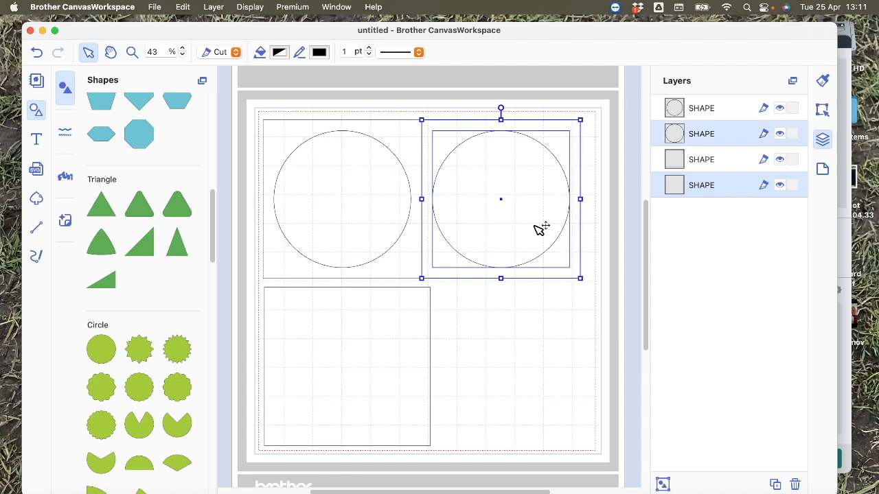
{"action": "left_click", "coordinate": [822, 110]}
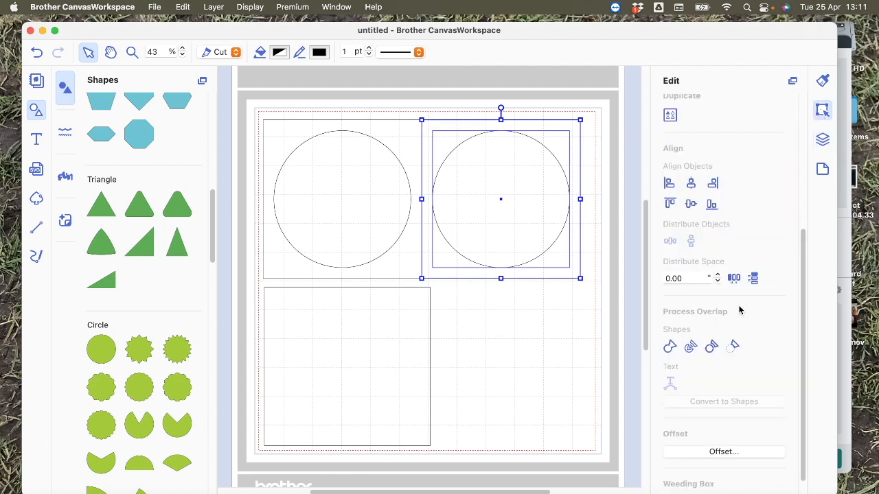
{"action": "left_click", "coordinate": [733, 345]}
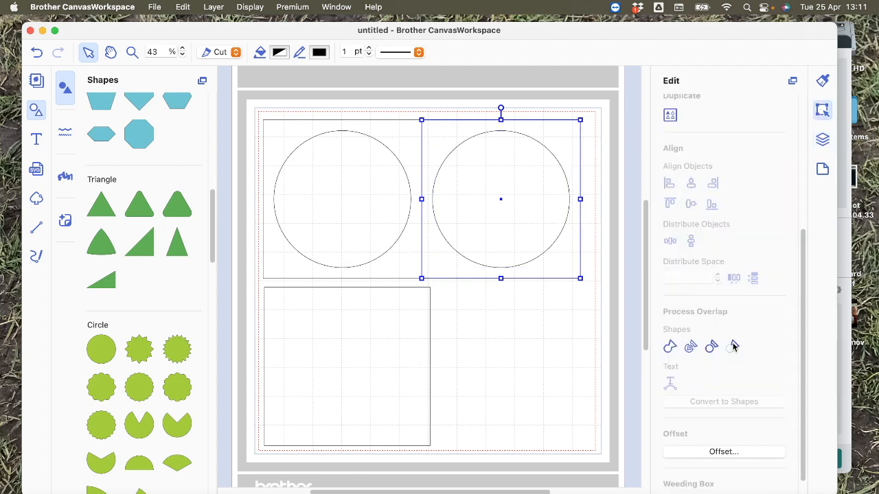
{"action": "left_click", "coordinate": [567, 386]}
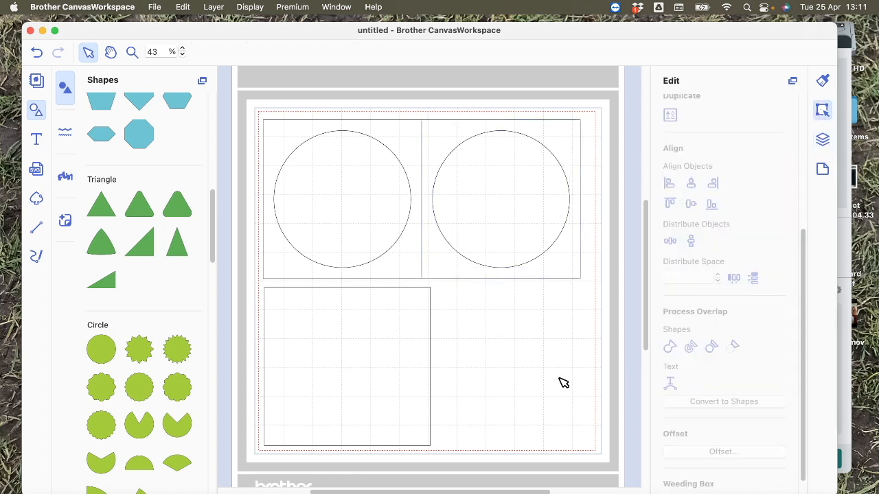
Step: Test the apertures by filling the first square with Tin and the second with Aluminum, and undo both fills
{"action": "left_click", "coordinate": [413, 264]}
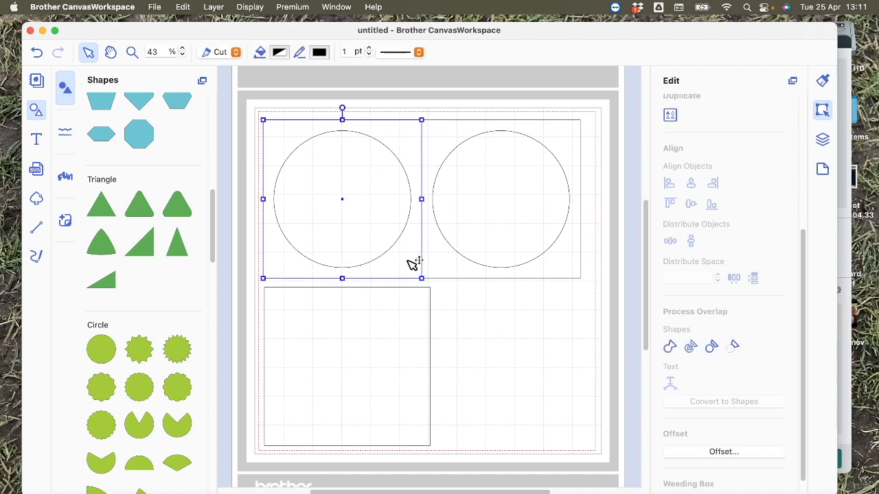
{"action": "left_click", "coordinate": [278, 52]}
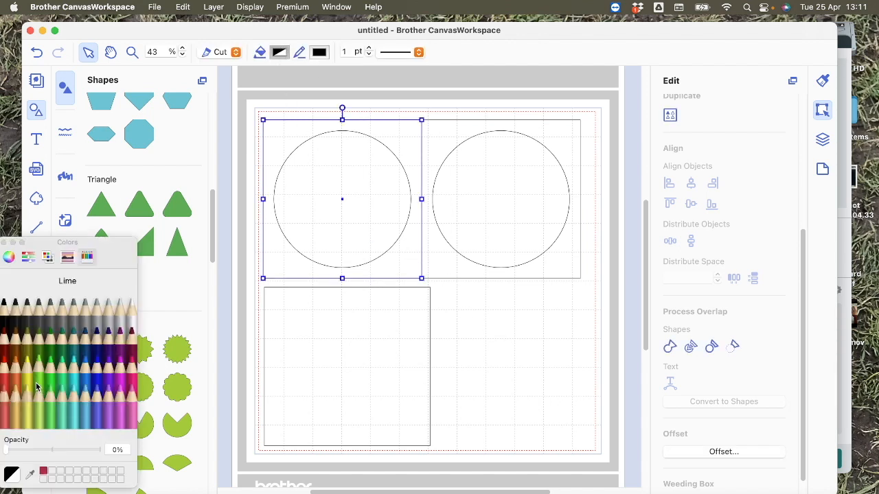
{"action": "left_click", "coordinate": [62, 308]}
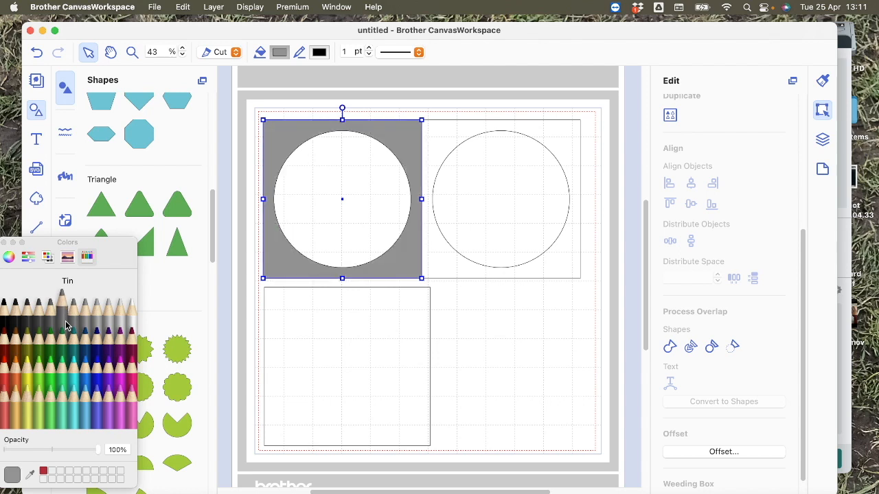
{"action": "left_click", "coordinate": [447, 269]}
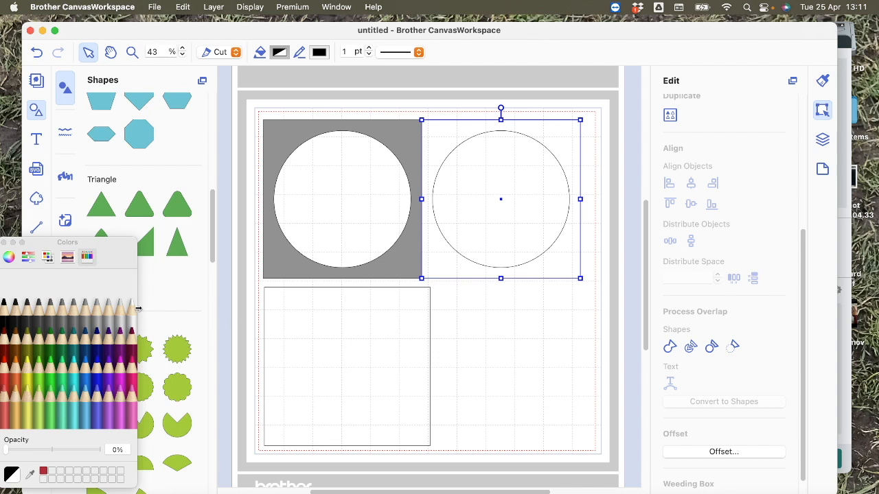
{"action": "left_click", "coordinate": [84, 317]}
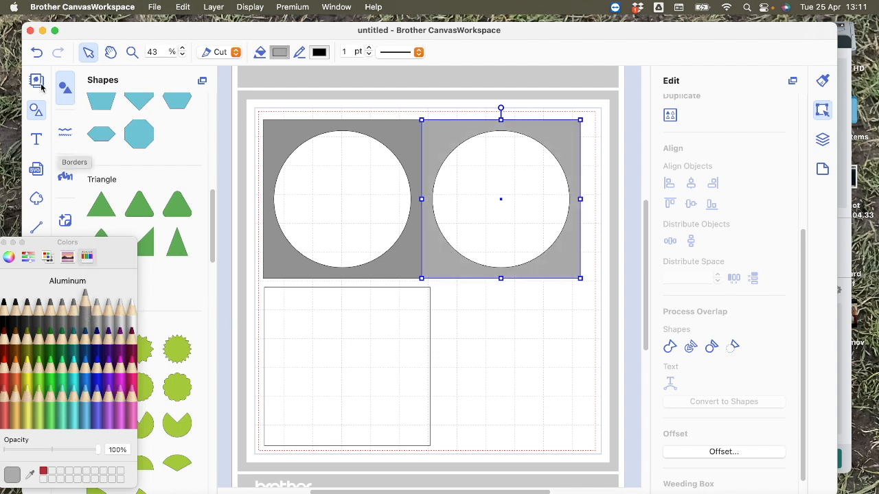
{"action": "left_click", "coordinate": [37, 54]}
{"action": "left_click", "coordinate": [37, 54]}
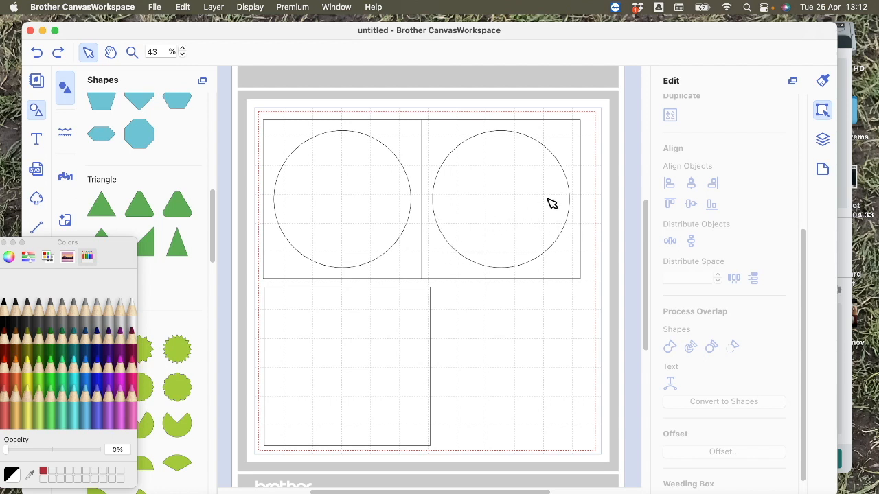
Step: Create an inward offset line with 0.04-inch spacing and round corners from the second apertured square, leaving the original as is
{"action": "left_click", "coordinate": [441, 271]}
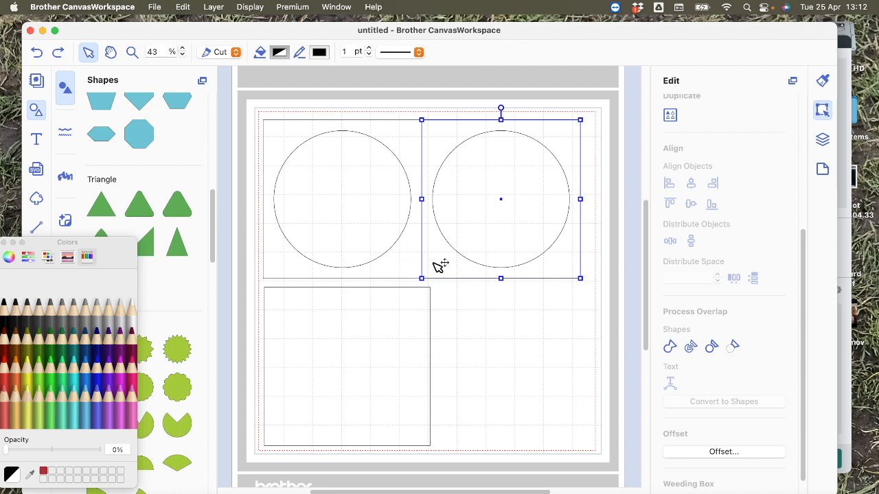
{"action": "left_click", "coordinate": [699, 453]}
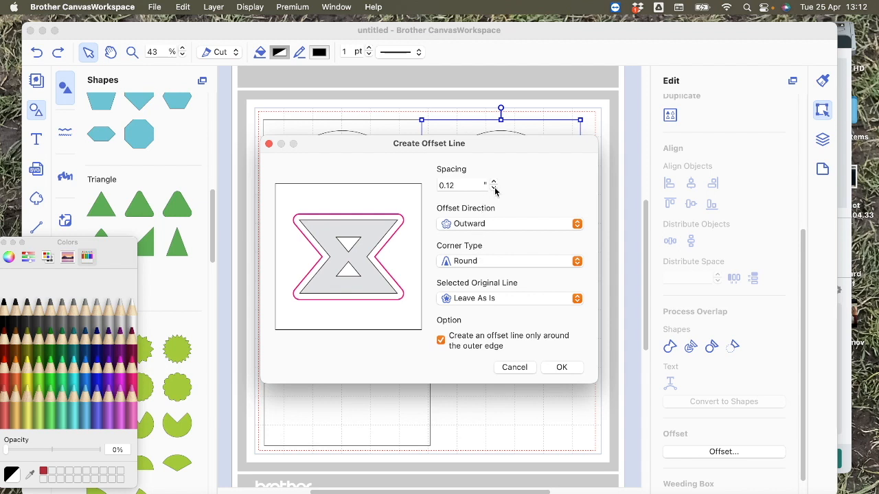
{"action": "left_click", "coordinate": [483, 226]}
{"action": "left_click", "coordinate": [483, 239]}
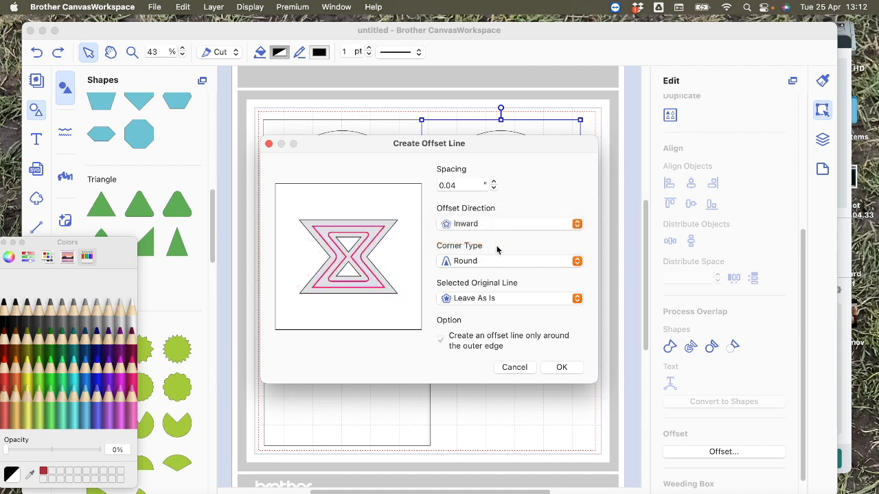
{"action": "left_click", "coordinate": [561, 368]}
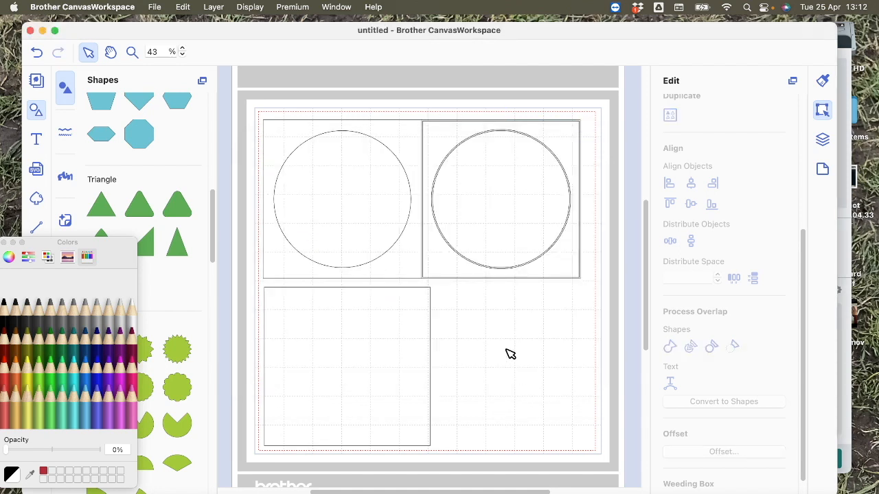
Step: Nudge the offset shape slightly inside the second square, and undo both the move and the 0.04-inch offset
{"action": "mouse_move", "coordinate": [564, 257]}
{"action": "left_mouse_down"}
{"action": "mouse_move", "coordinate": [569, 381]}
{"action": "mouse_move", "coordinate": [569, 281]}
{"action": "mouse_move", "coordinate": [559, 253]}
{"action": "left_mouse_up"}
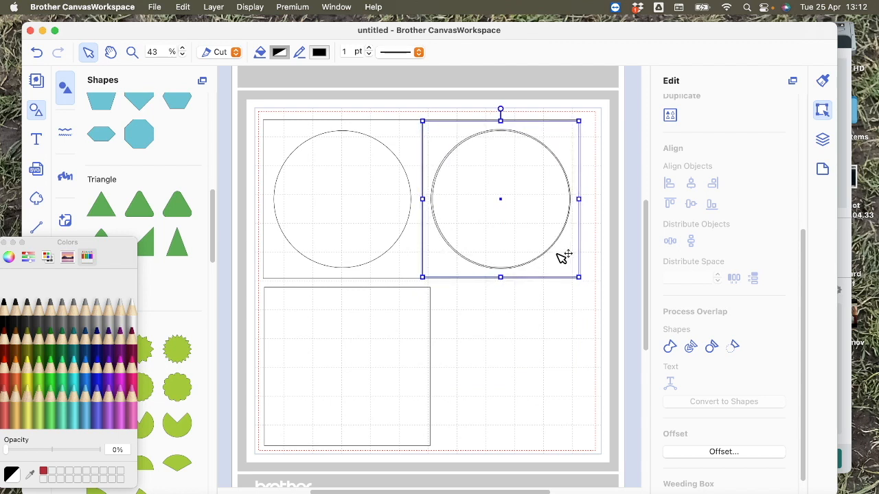
{"action": "left_click", "coordinate": [39, 53]}
{"action": "left_click", "coordinate": [39, 53]}
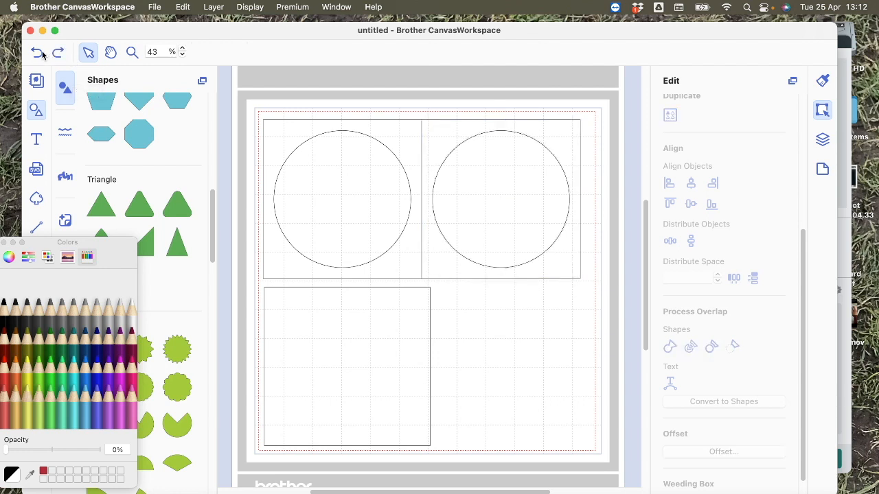
Step: Create a 0.08-inch inward offset with round corners from the second apertured square and move it into the empty space beneath
{"action": "left_click", "coordinate": [553, 270]}
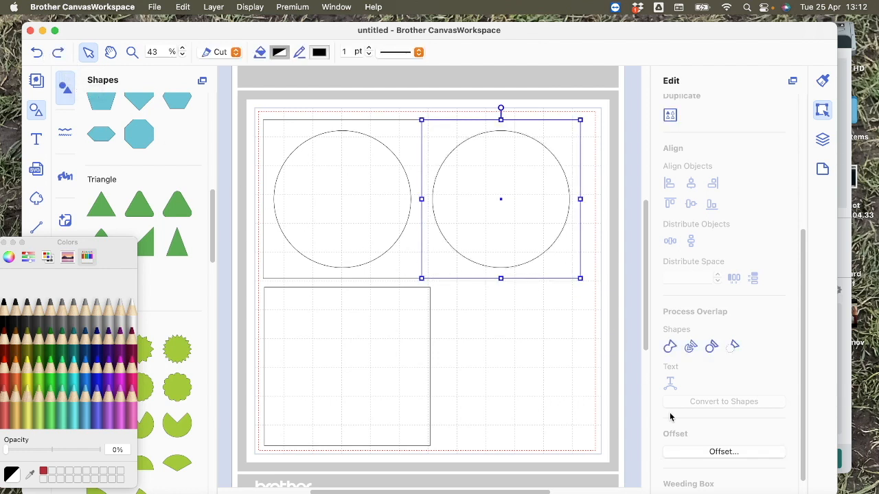
{"action": "left_click", "coordinate": [711, 455]}
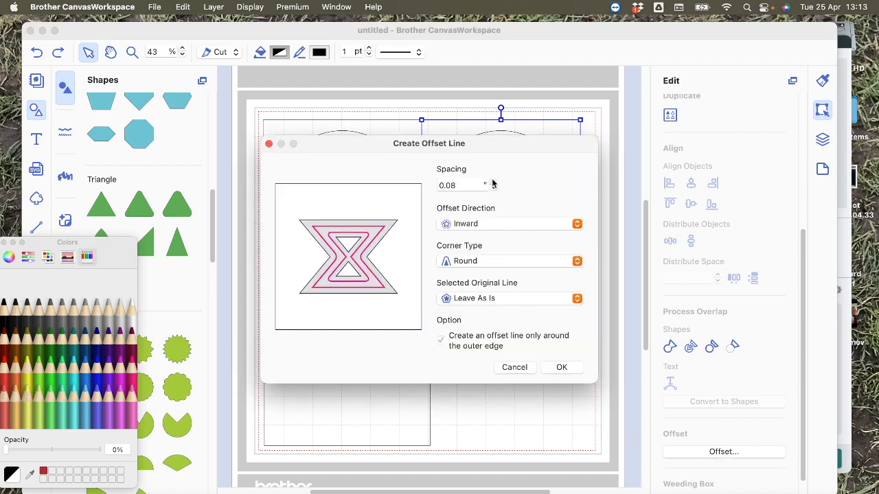
{"action": "left_click", "coordinate": [562, 368]}
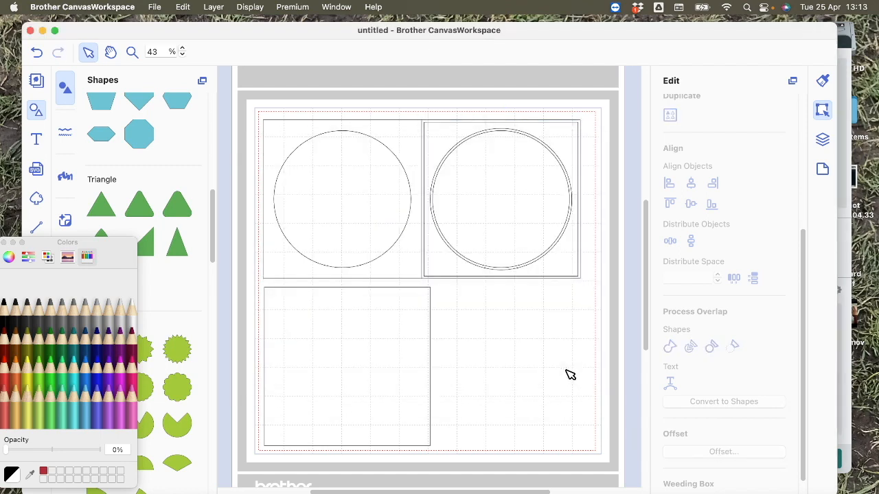
{"action": "left_click_drag", "start_coordinate": [568, 260], "coordinate": [580, 430]}
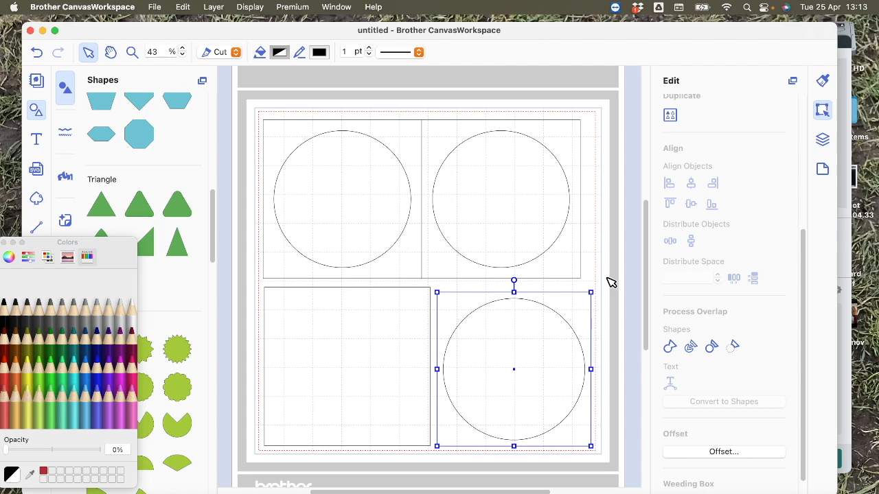
Step: Rename the offset shape's group layer as "mat x4"
{"action": "left_click", "coordinate": [819, 141]}
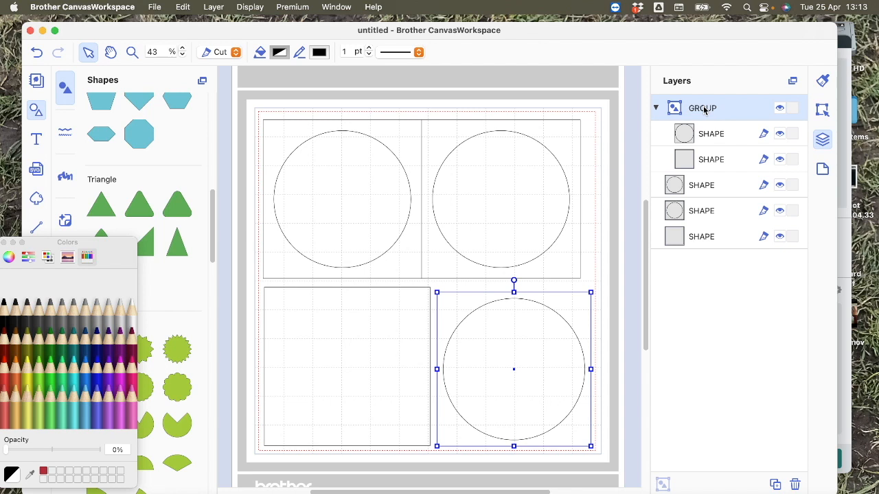
{"action": "left_click", "coordinate": [705, 133]}
{"action": "left_click", "coordinate": [709, 110]}
{"action": "double_click", "coordinate": [707, 109]}
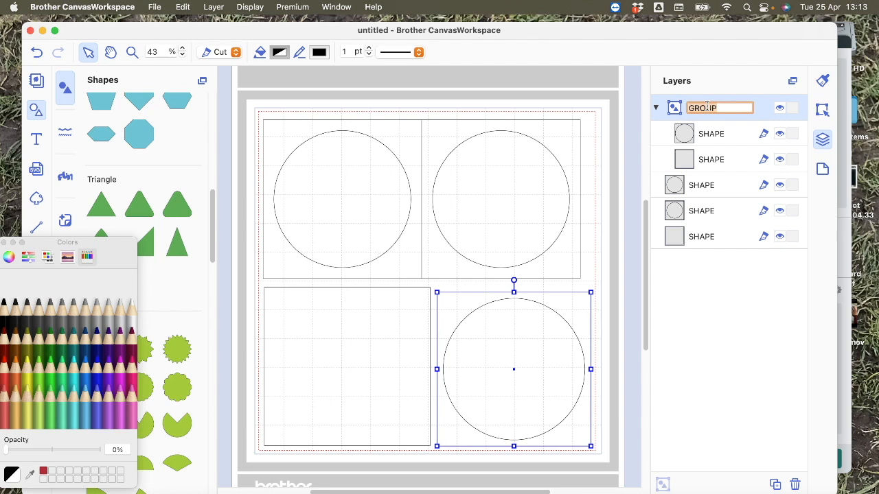
{"action": "type", "text": "mat x4"}
{"action": "key", "text": "Return"}
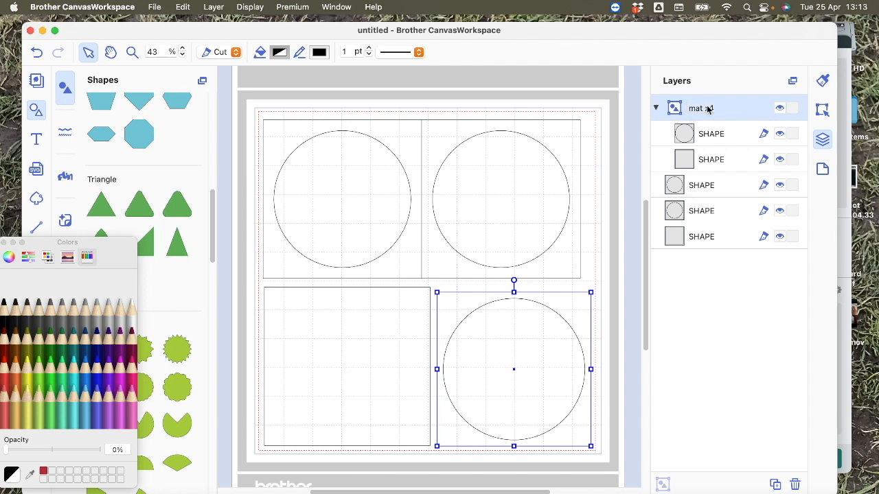
Step: Close the colour palette and add the text "ATHENA" over the lower part of the second square's aperture
{"action": "left_click", "coordinate": [707, 190]}
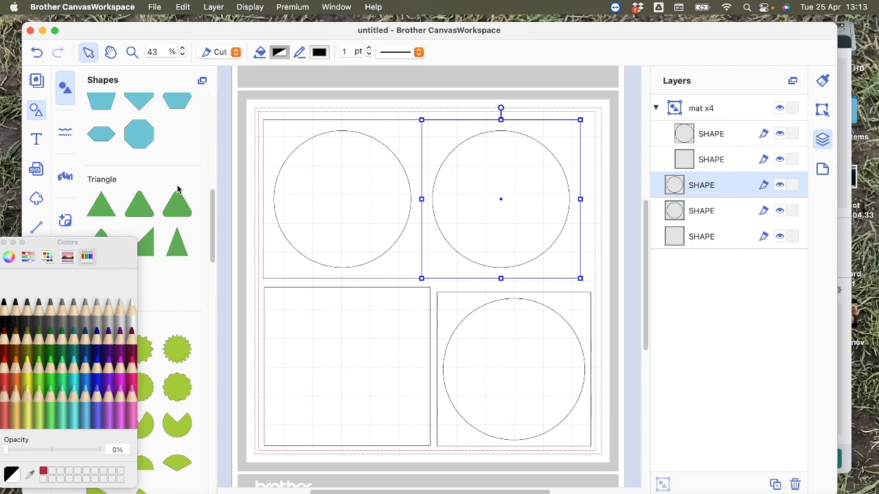
{"action": "left_click", "coordinate": [3, 243]}
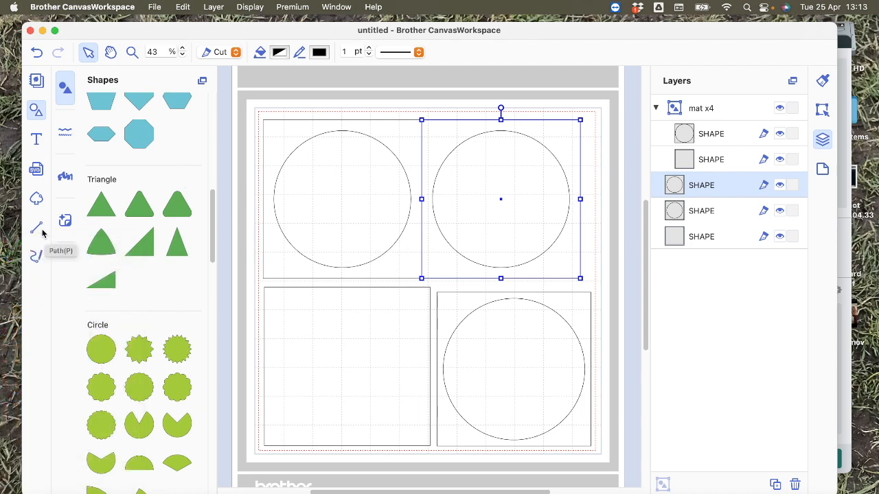
{"action": "left_click", "coordinate": [37, 140]}
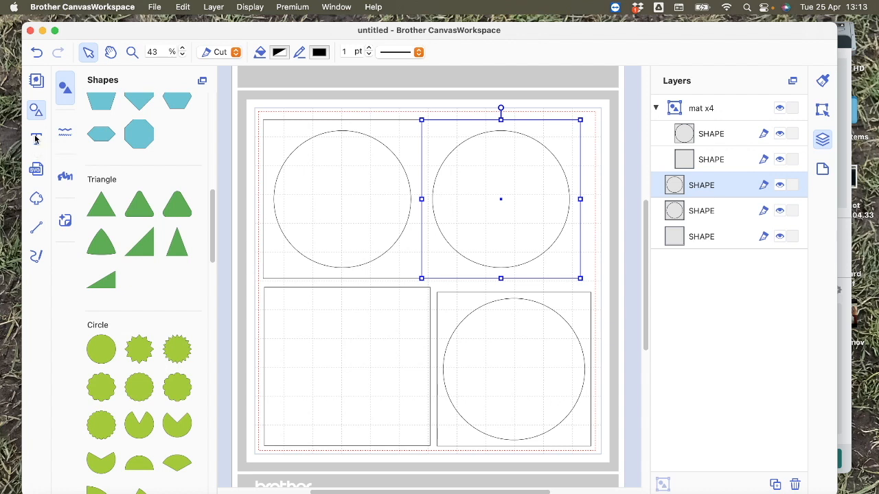
{"action": "left_click", "coordinate": [296, 219]}
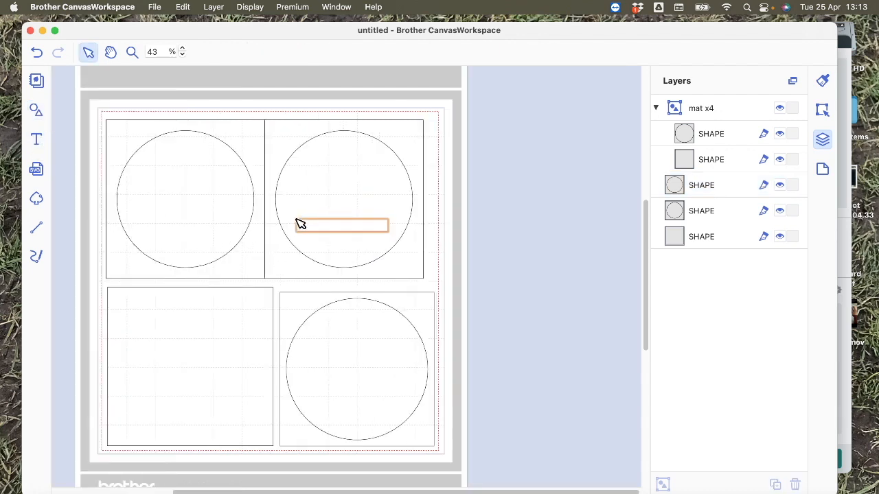
{"action": "type", "text": "ATHENA"}
{"action": "key", "text": "Return"}
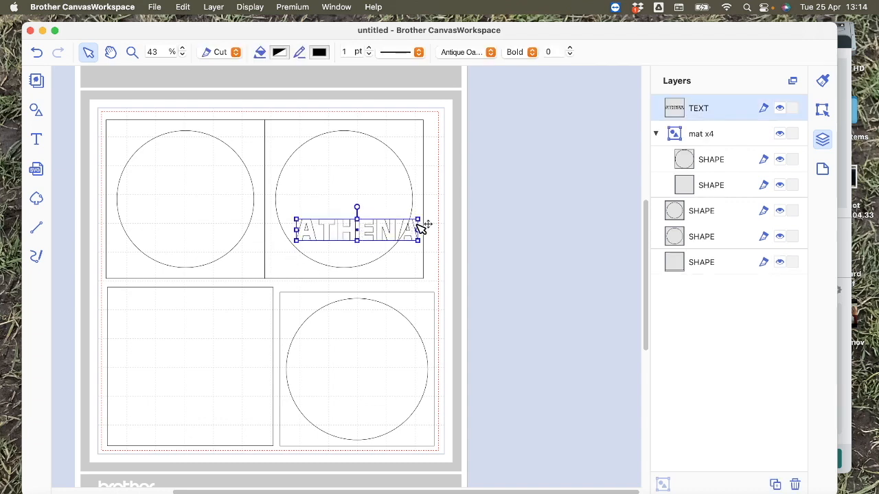
Step: Change the font of the "ATHENA" text to Futura
{"action": "left_click", "coordinate": [490, 53]}
{"action": "scroll", "coordinate": [432, 271], "scroll_direction": "down", "scroll_amount": 3}
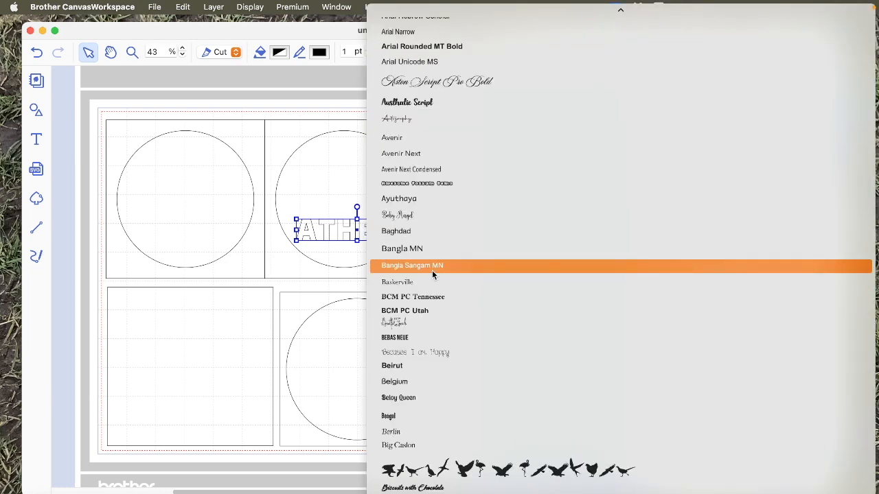
{"action": "scroll", "coordinate": [432, 271], "scroll_direction": "down", "scroll_amount": 15}
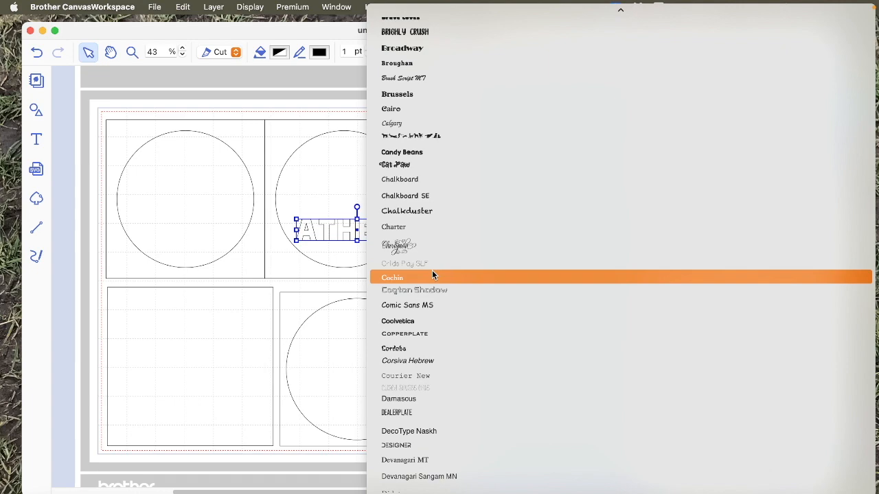
{"action": "scroll", "coordinate": [432, 270], "scroll_direction": "down", "scroll_amount": 6}
{"action": "scroll", "coordinate": [432, 270], "scroll_direction": "down", "scroll_amount": 4}
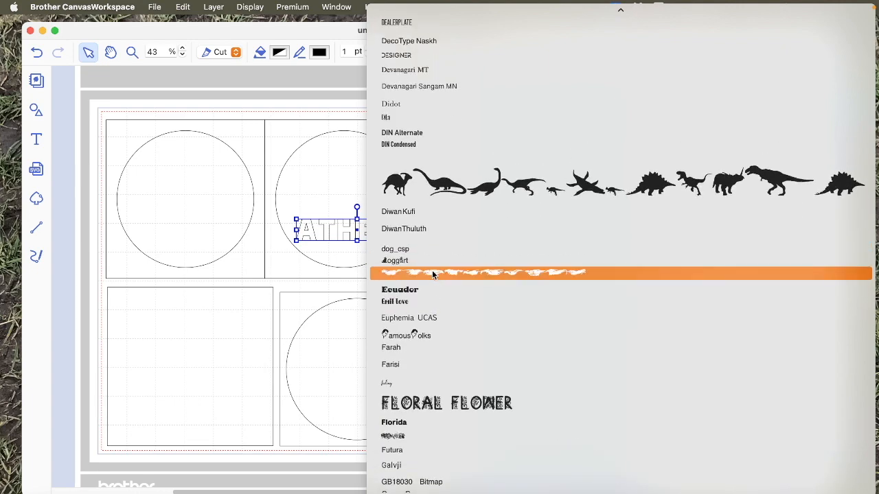
{"action": "left_click", "coordinate": [403, 452]}
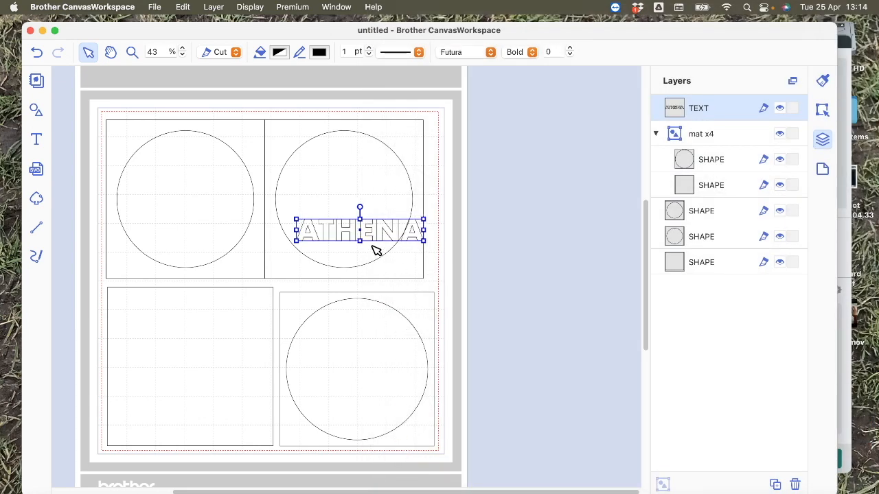
Step: Tilt the "ATHENA" text slightly counterclockwise and set its style to Medium
{"action": "left_click_drag", "start_coordinate": [360, 204], "coordinate": [352, 207]}
{"action": "left_click", "coordinate": [529, 54]}
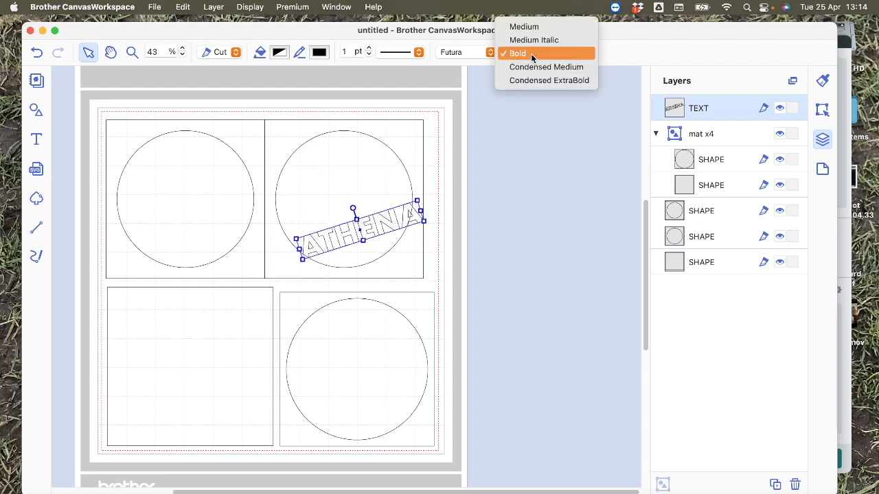
{"action": "left_click", "coordinate": [532, 27]}
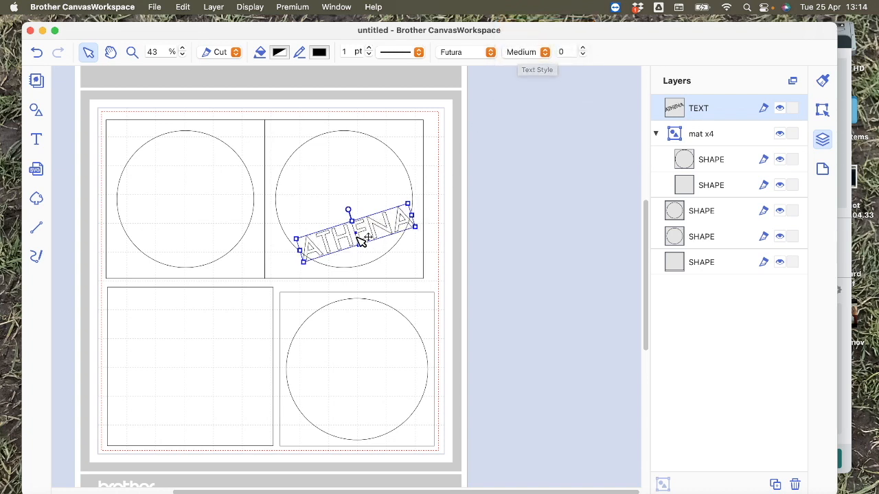
Step: Nudge and slightly widen the tilted "ATHENA" text so it overlaps the second square's circular aperture on both sides
{"action": "left_click_drag", "start_coordinate": [361, 237], "coordinate": [358, 231]}
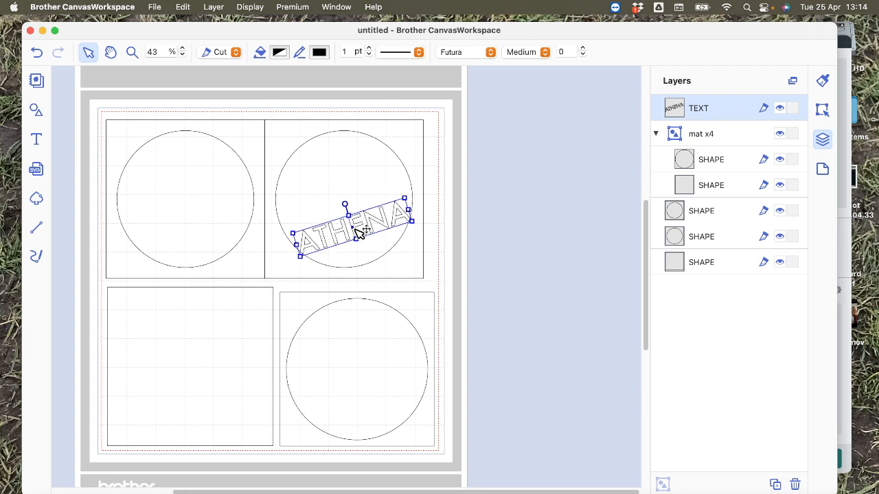
{"action": "left_click_drag", "start_coordinate": [294, 233], "coordinate": [290, 233]}
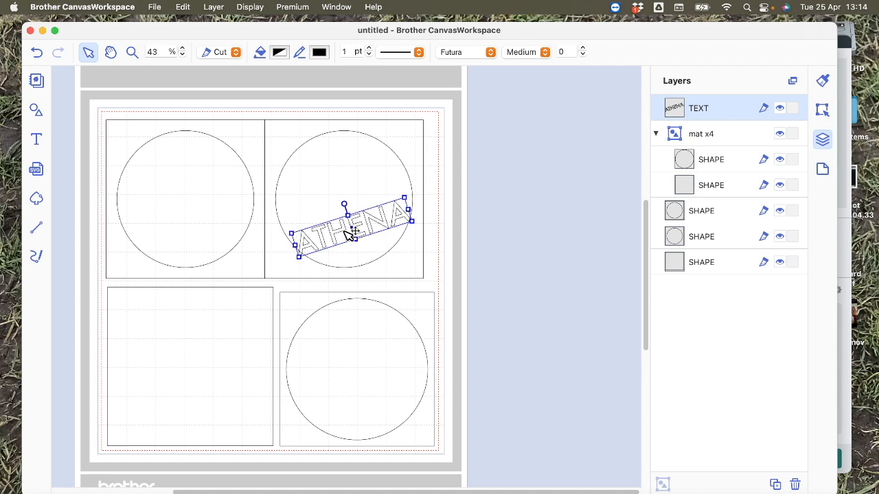
{"action": "key", "text": "Right"}
{"action": "left_click_drag", "start_coordinate": [351, 234], "coordinate": [349, 234]}
{"action": "left_click", "coordinate": [403, 277]}
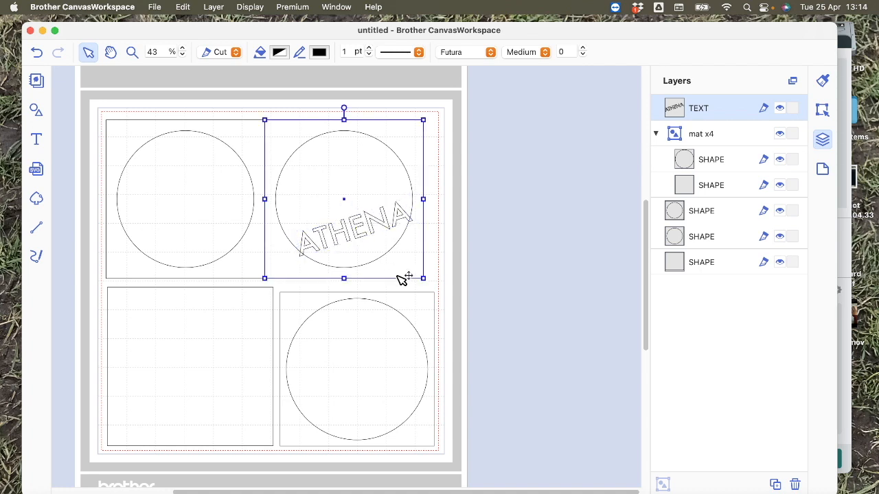
{"action": "left_click", "coordinate": [374, 235]}
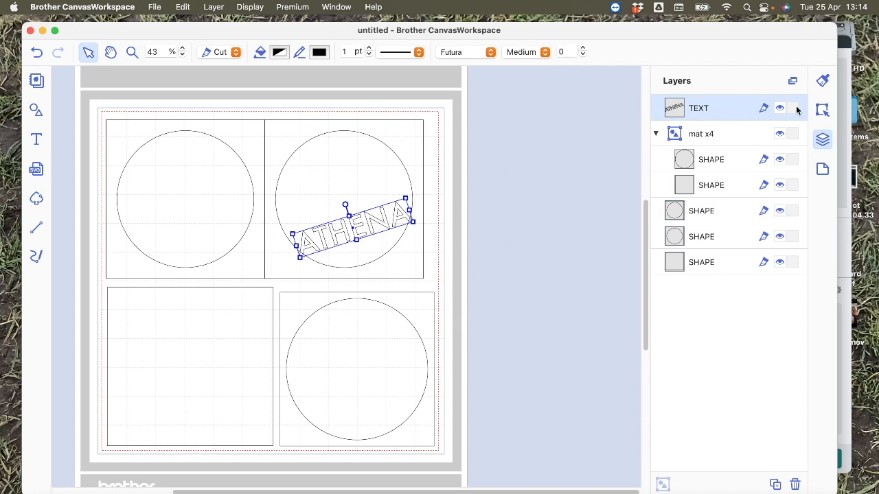
Step: Try a 0.08-inch outward offset line around the outer edge of the "ATHENA" text and undo it
{"action": "left_click", "coordinate": [814, 112]}
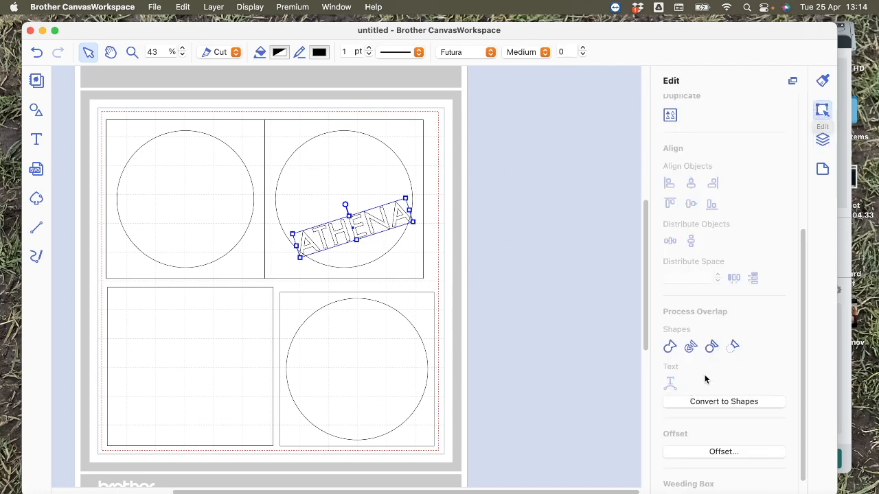
{"action": "scroll", "coordinate": [705, 379], "scroll_direction": "down", "scroll_amount": 2}
{"action": "left_click", "coordinate": [708, 431]}
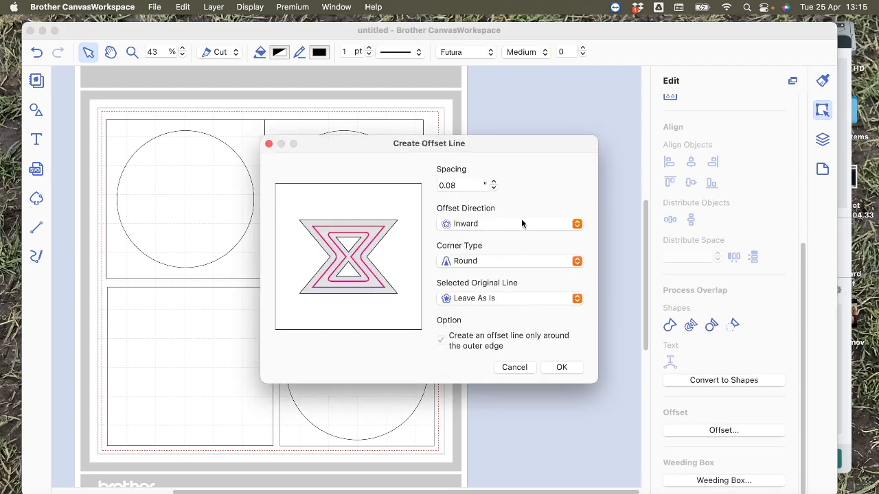
{"action": "left_click", "coordinate": [521, 223]}
{"action": "left_click", "coordinate": [515, 210]}
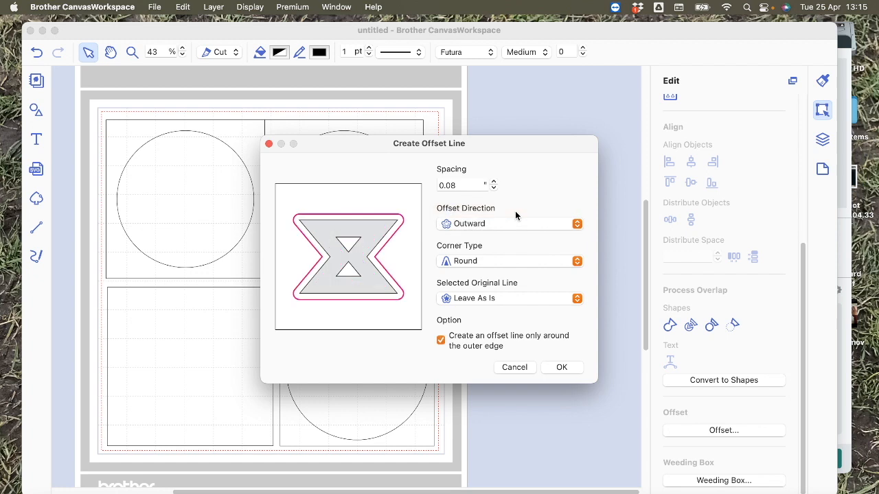
{"action": "left_click", "coordinate": [562, 367]}
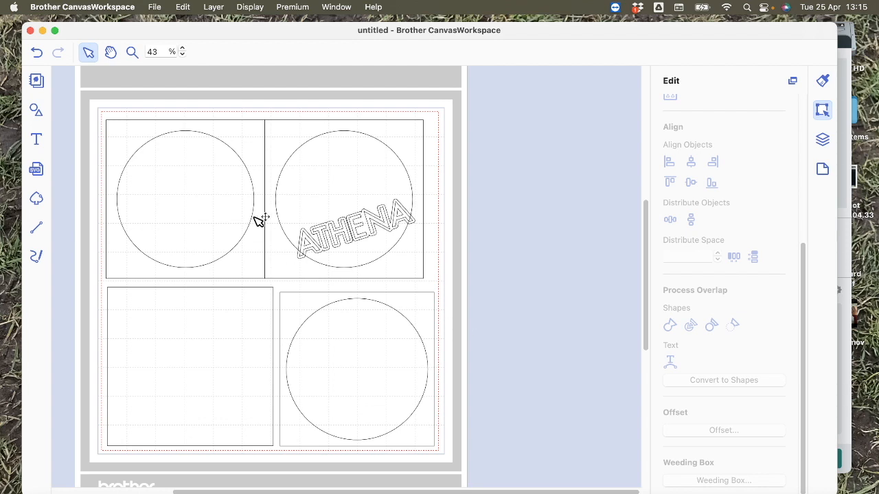
{"action": "left_click", "coordinate": [41, 52]}
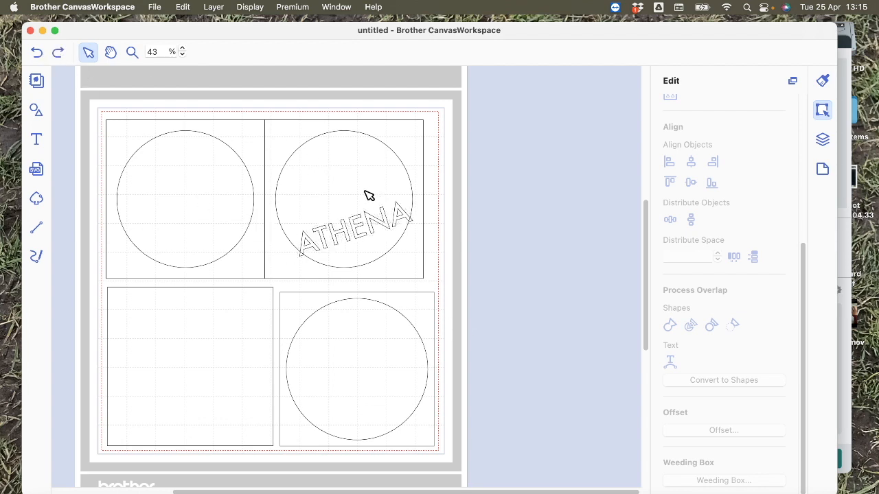
Step: Create an outward offset line with round corners around only the outer edge of the "ATHENA" text, leaving the original line as is
{"action": "left_click", "coordinate": [371, 222]}
{"action": "left_click", "coordinate": [689, 428]}
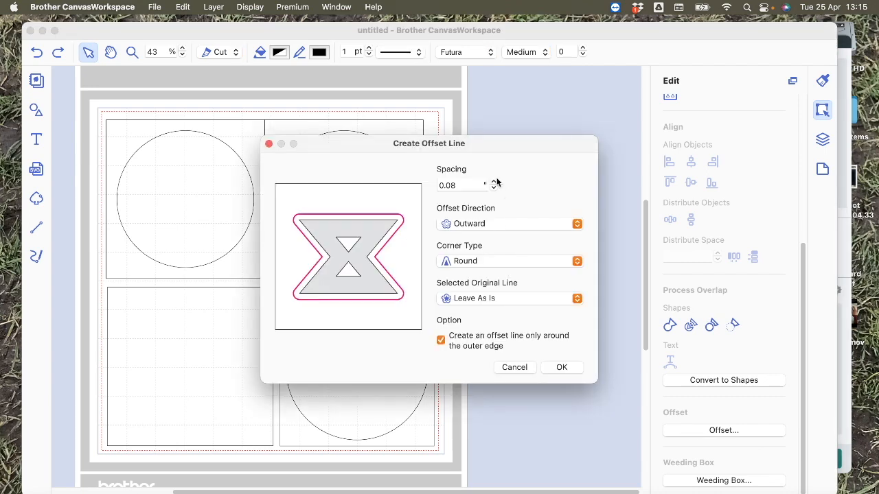
{"action": "left_click", "coordinate": [568, 366]}
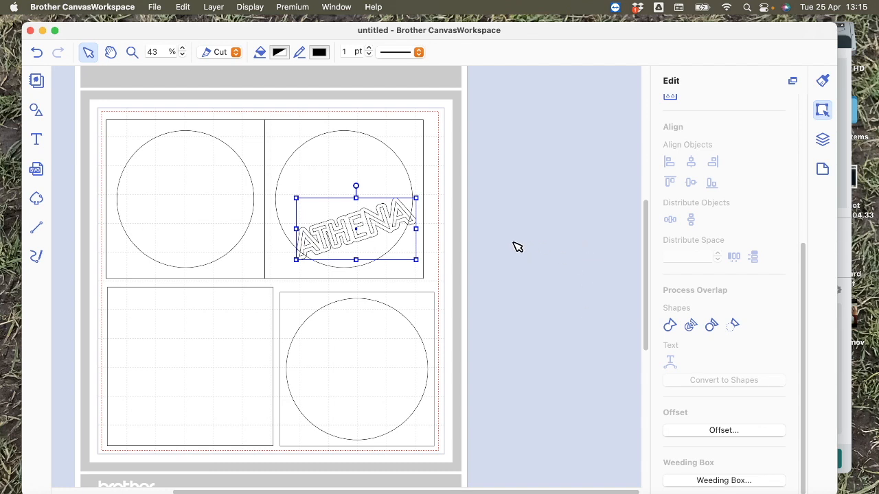
{"action": "left_click", "coordinate": [479, 234]}
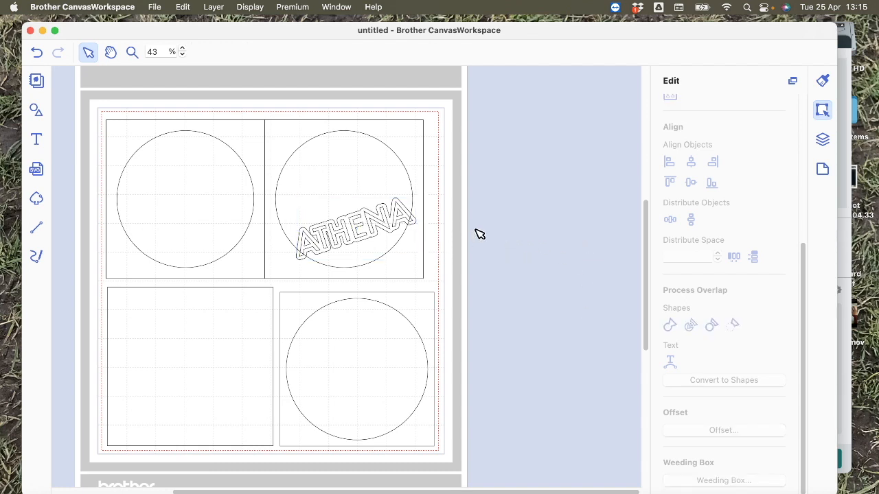
{"action": "left_click", "coordinate": [373, 226]}
{"action": "double_click", "coordinate": [374, 227]}
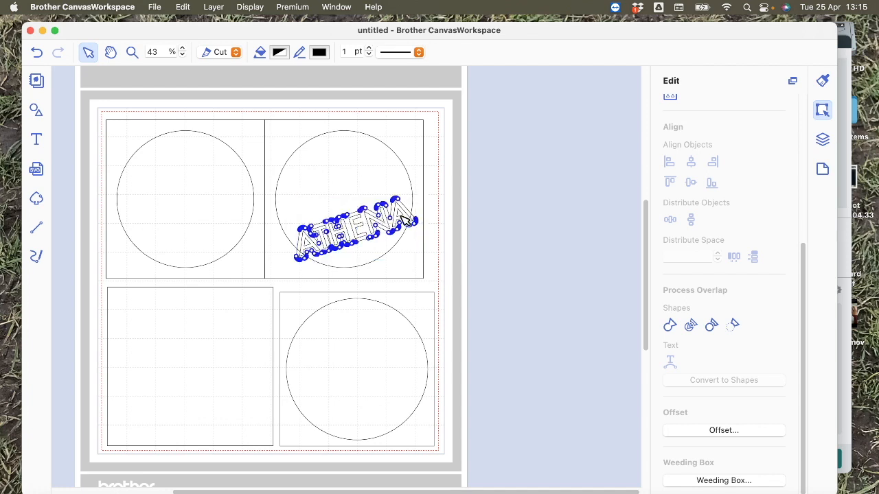
{"action": "left_click", "coordinate": [551, 221]}
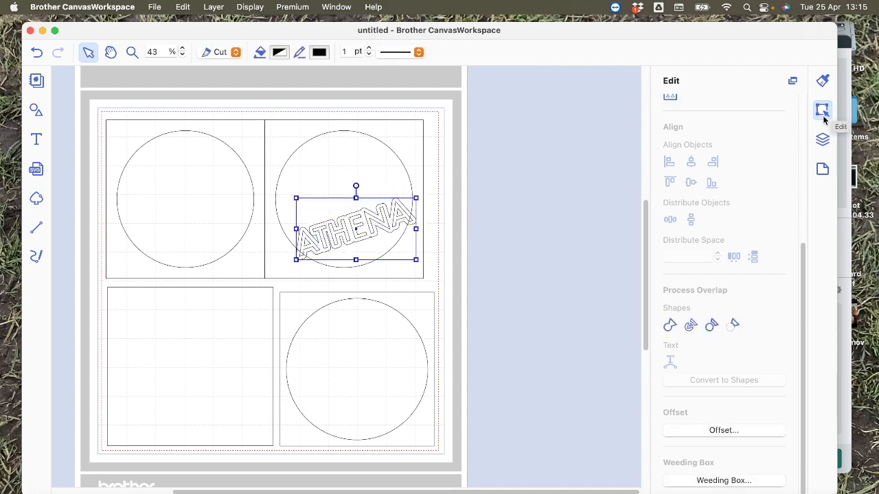
Step: Move the original "ATHENA" text straight down out of its offset outline to the middle of the inset mat's circle
{"action": "left_click", "coordinate": [822, 139]}
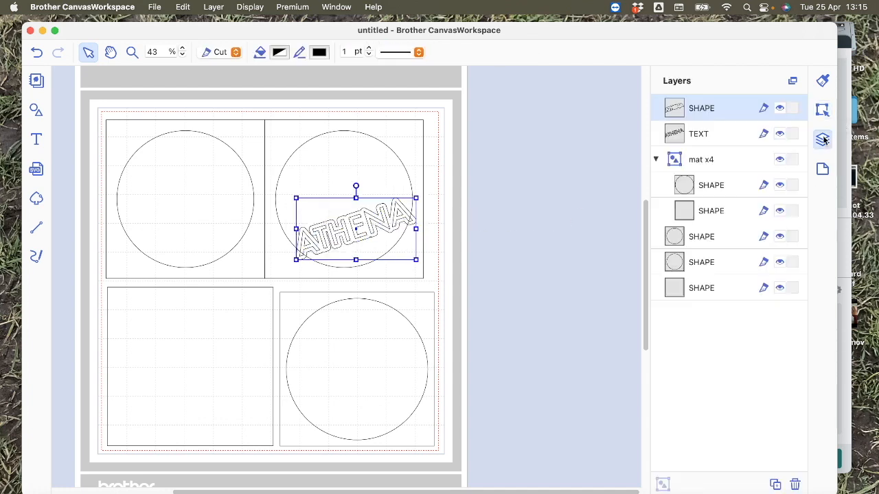
{"action": "left_click", "coordinate": [720, 137]}
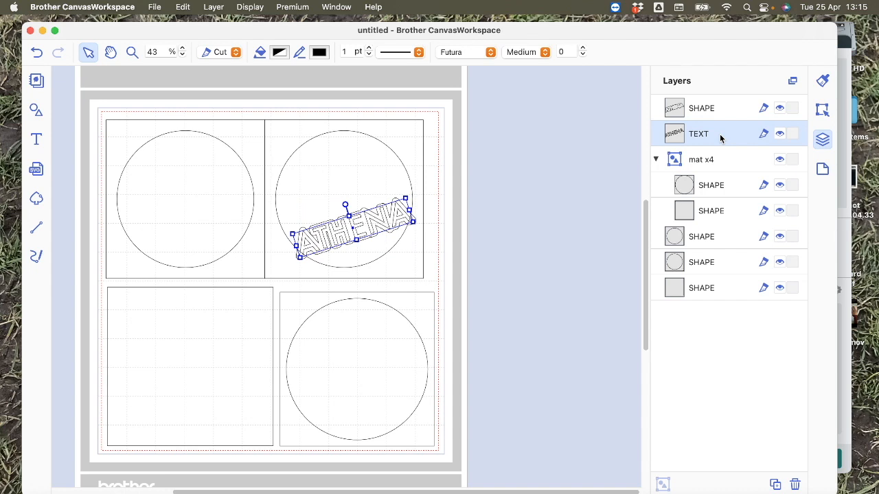
{"action": "key", "text": "Down"}
{"action": "key", "text": "Down"}
{"action": "key", "text": "Down"}
{"action": "key", "text": "Down"}
{"action": "key", "text": "Down"}
{"action": "key", "text": "Down"}
{"action": "key", "text": "Down"}
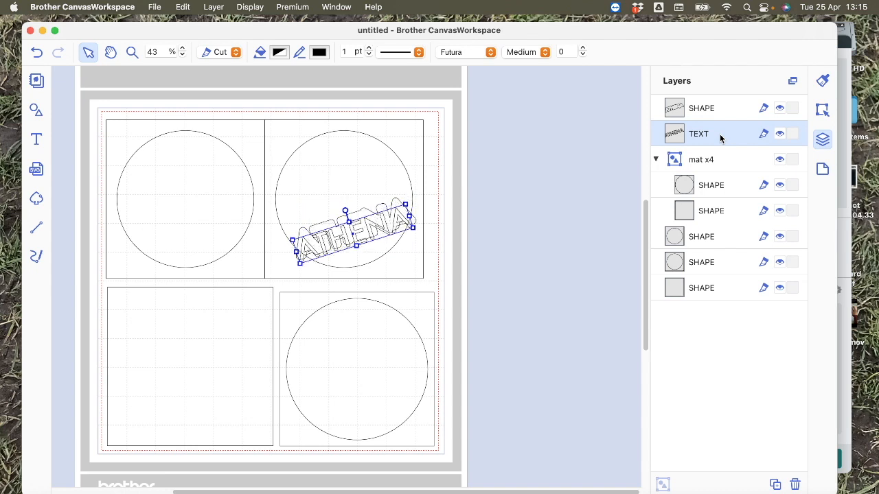
{"action": "key", "text": "Down"}
{"action": "key", "text": "Down"}
{"action": "key", "text": "Down"}
{"action": "key", "text": "Down"}
{"action": "key", "text": "Down"}
{"action": "key", "text": "Down"}
{"action": "key", "text": "Down"}
{"action": "key", "text": "Down"}
{"action": "key", "text": "Down"}
{"action": "key", "text": "Down"}
{"action": "key", "text": "Down"}
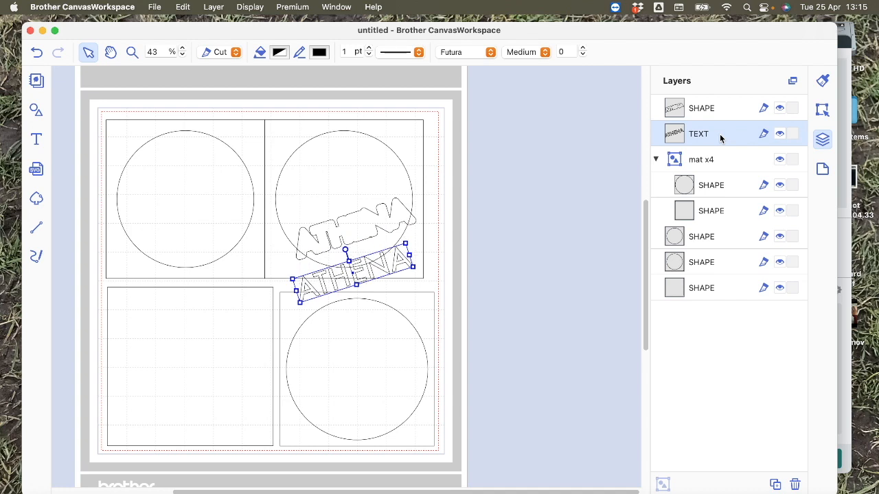
{"action": "key", "text": "Down"}
{"action": "key", "text": "Down"}
{"action": "key", "text": "Down"}
{"action": "key", "text": "Down"}
{"action": "key", "text": "Down"}
{"action": "key", "text": "Down"}
{"action": "key", "text": "Down"}
{"action": "key", "text": "Down"}
{"action": "key", "text": "Down"}
{"action": "key", "text": "Down"}
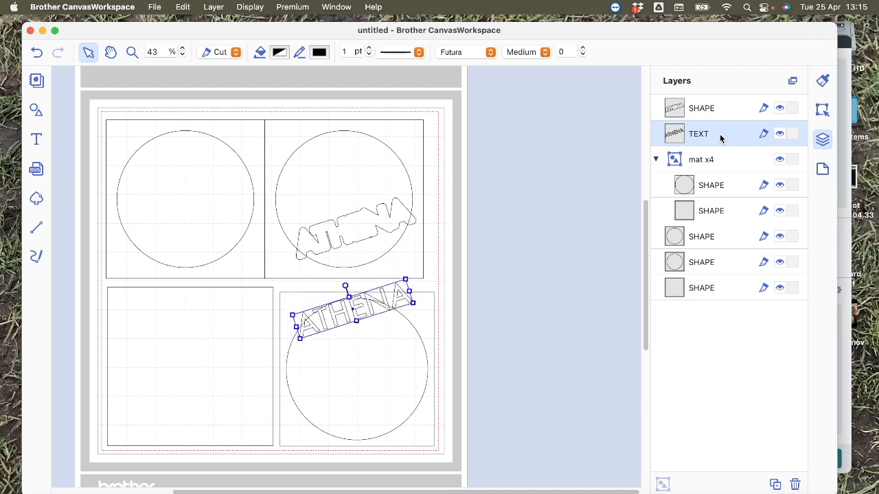
{"action": "key", "text": "Down"}
{"action": "key", "text": "Down"}
{"action": "key", "text": "Down"}
{"action": "key", "text": "Down"}
{"action": "key", "text": "Down"}
{"action": "key", "text": "Down"}
{"action": "key", "text": "Down"}
{"action": "key", "text": "Down"}
{"action": "key", "text": "Down"}
{"action": "key", "text": "Down"}
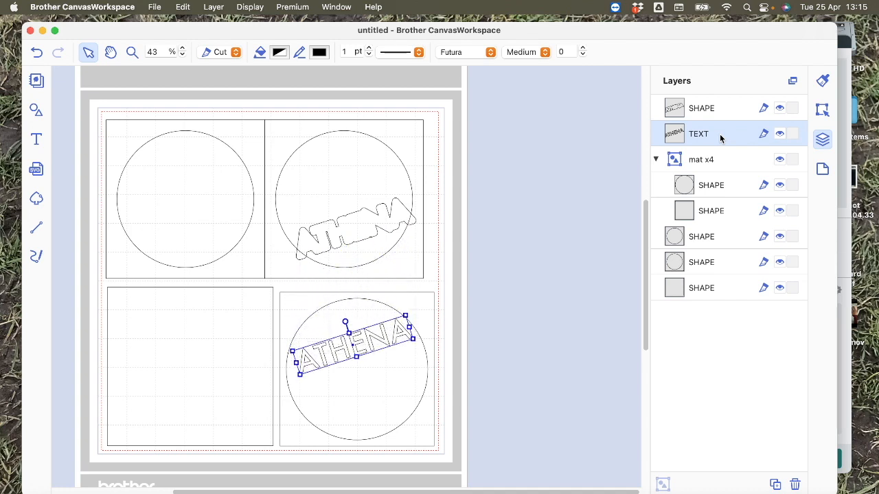
{"action": "key", "text": "Down"}
{"action": "key", "text": "Down"}
{"action": "key", "text": "Down"}
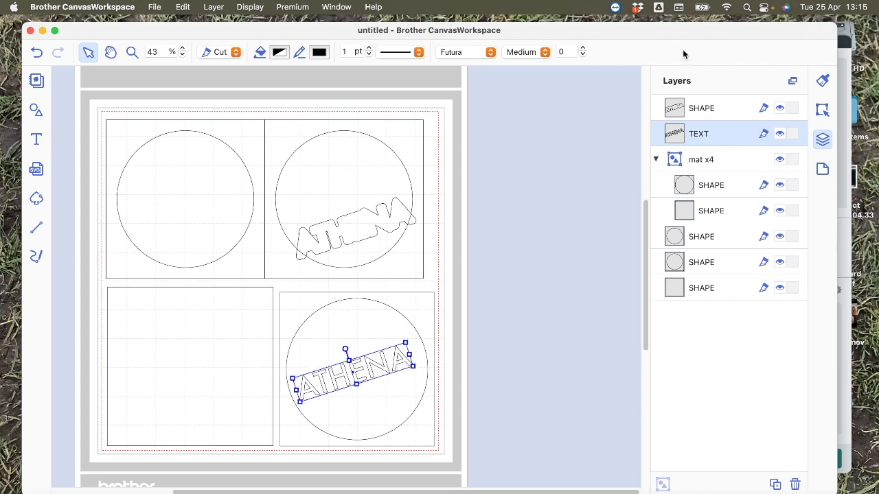
Step: Weld the "ATHENA" offset outline to the second square with the circular aperture
{"action": "left_click", "coordinate": [343, 236]}
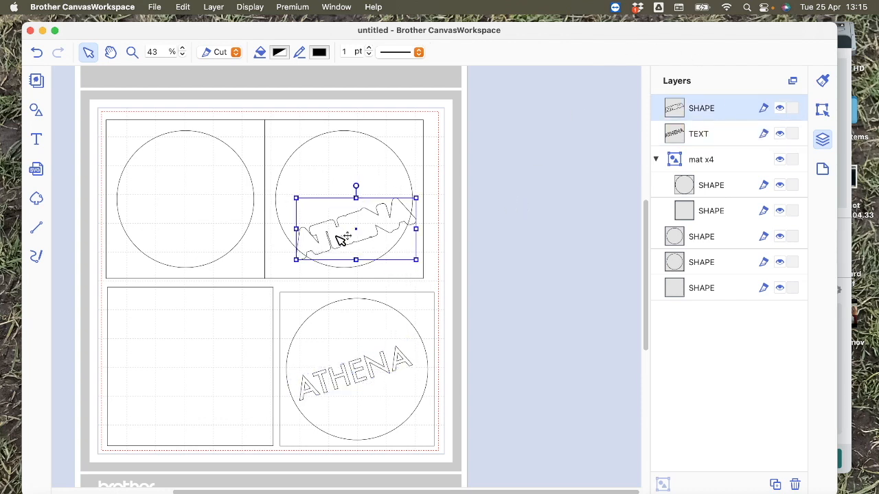
{"action": "left_click", "coordinate": [410, 273], "text": "shift"}
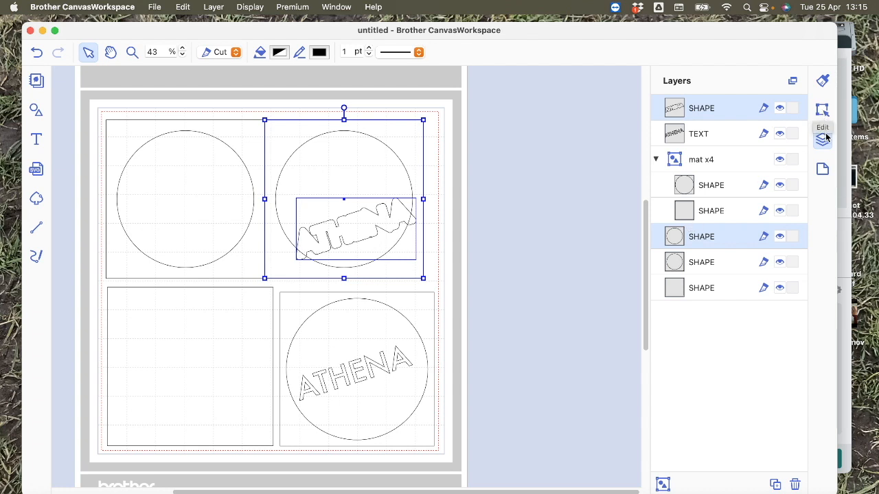
{"action": "left_click", "coordinate": [822, 110]}
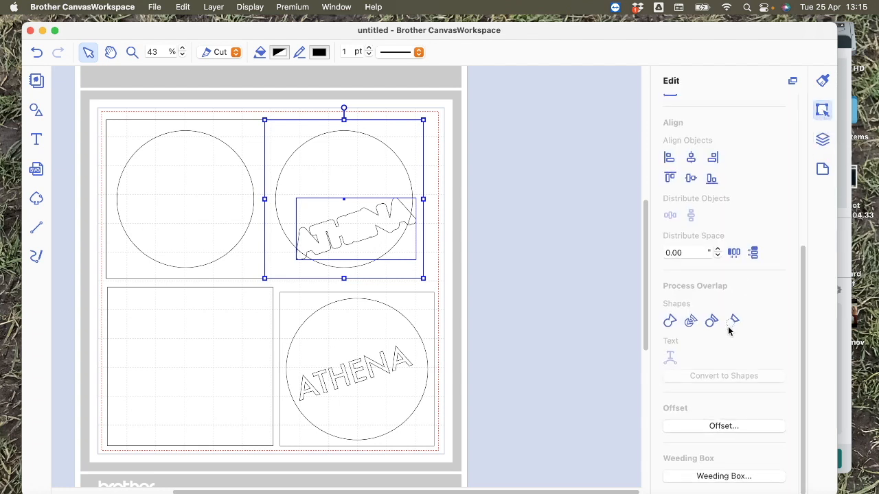
{"action": "left_click", "coordinate": [670, 325]}
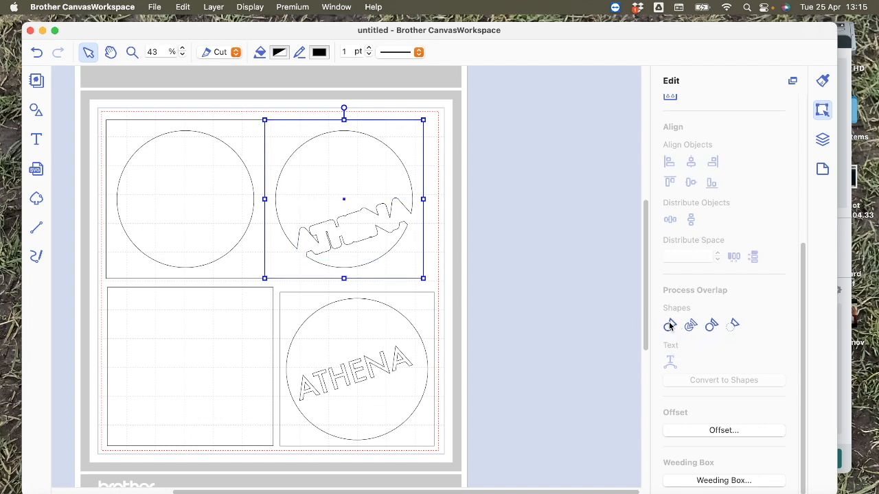
{"action": "left_click", "coordinate": [584, 324]}
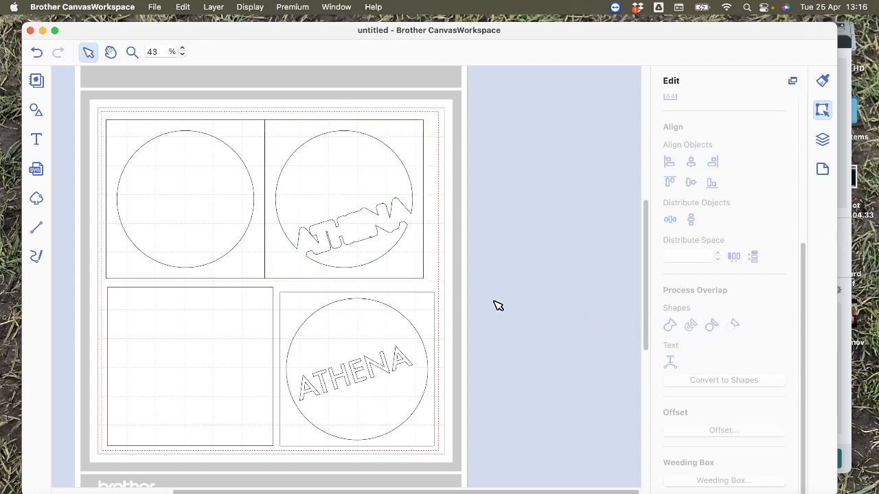
Step: Weld the two adjoining squares with circular apertures into one continuous shape
{"action": "left_click", "coordinate": [261, 265]}
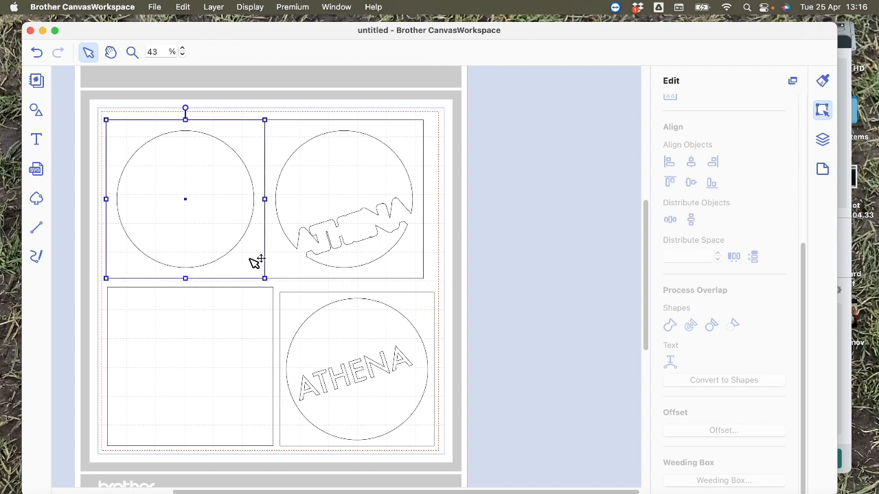
{"action": "left_click", "coordinate": [281, 268]}
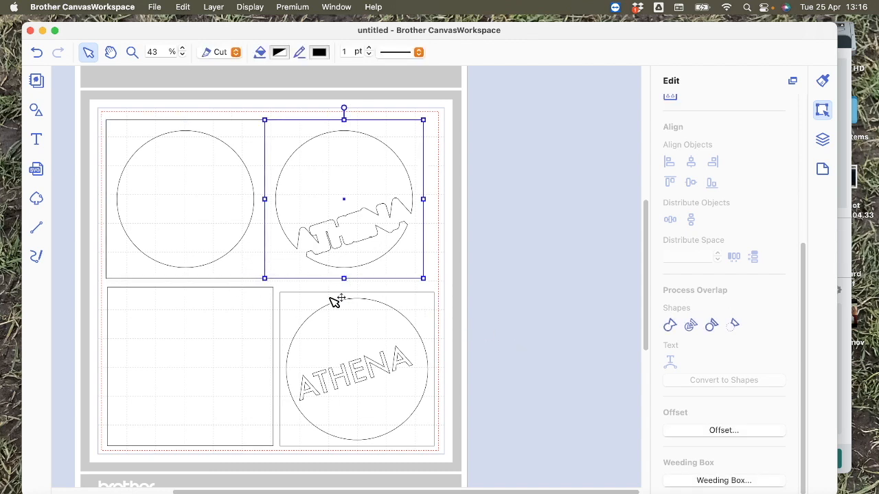
{"action": "left_click", "coordinate": [248, 257], "text": "shift"}
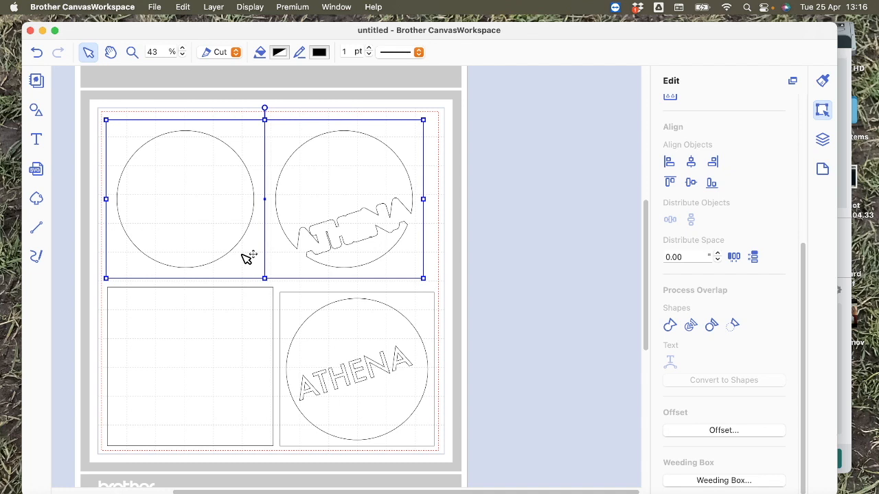
{"action": "left_click", "coordinate": [669, 324]}
{"action": "left_click", "coordinate": [574, 332]}
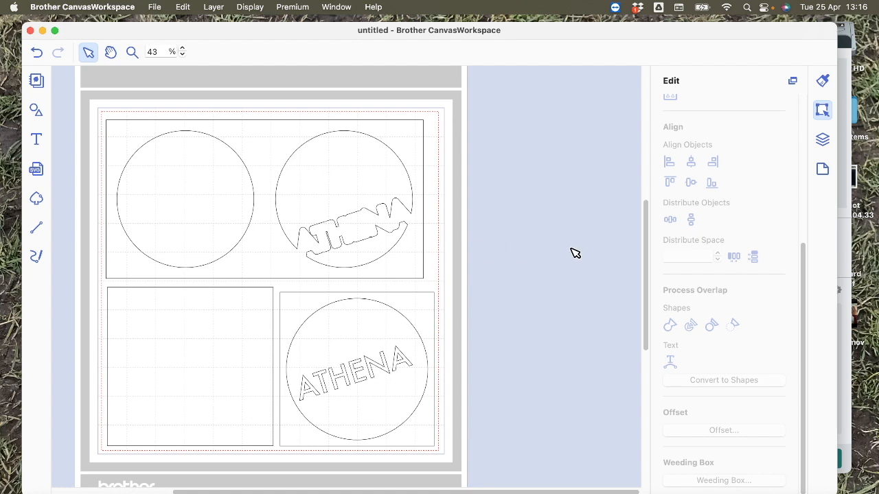
Step: Add the text "18" inside the empty 5.75 × 5.5-inch panel
{"action": "left_click", "coordinate": [350, 382]}
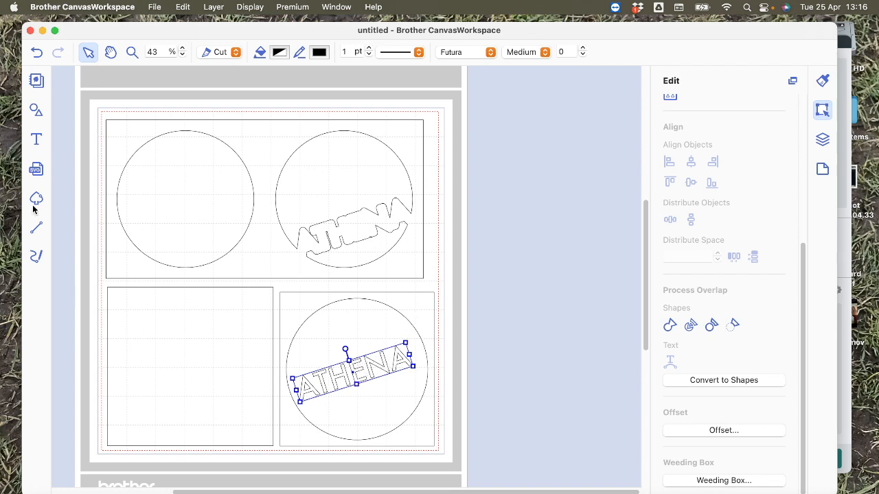
{"action": "left_click", "coordinate": [36, 139]}
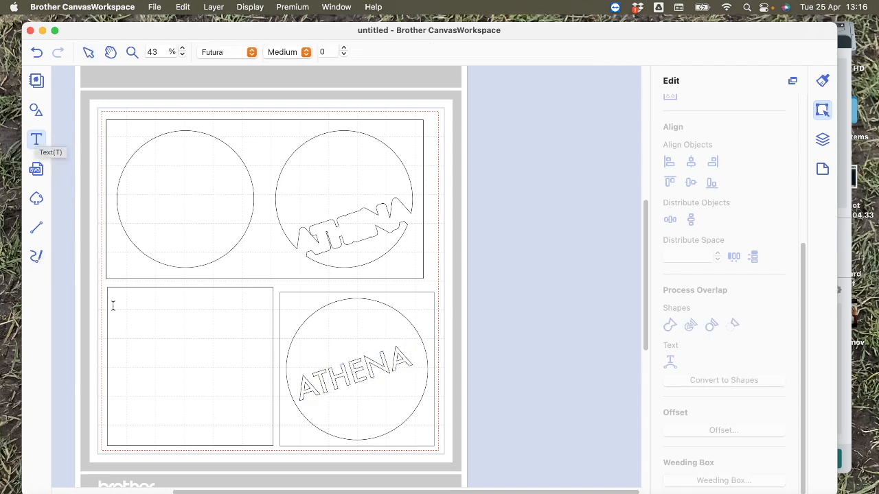
{"action": "left_click", "coordinate": [147, 344]}
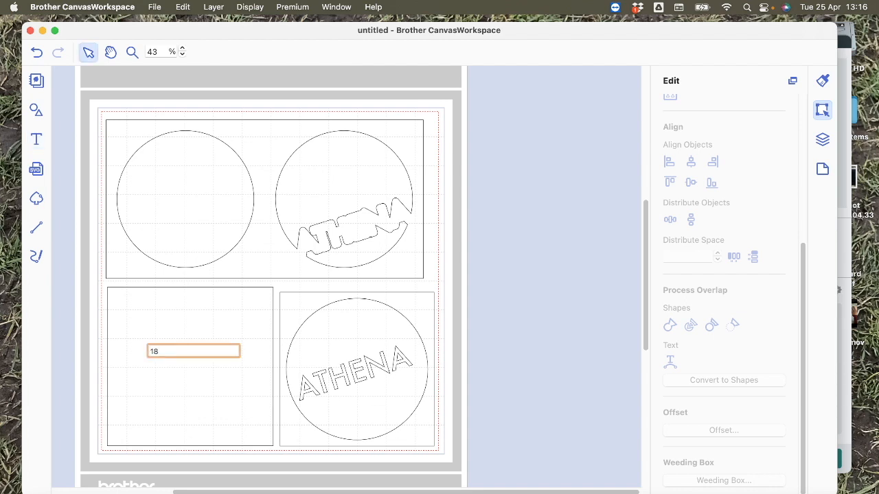
{"action": "type", "text": "18"}
{"action": "key", "text": "Return"}
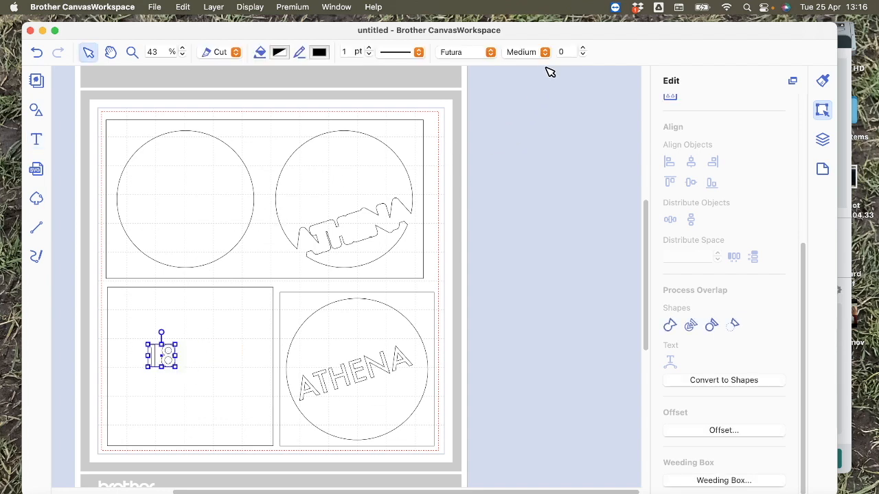
Step: Set the "18" text to Bold, then enlarge and reposition it to nearly fill the width of the 5.75 × 5.5-inch panel
{"action": "left_click", "coordinate": [544, 52]}
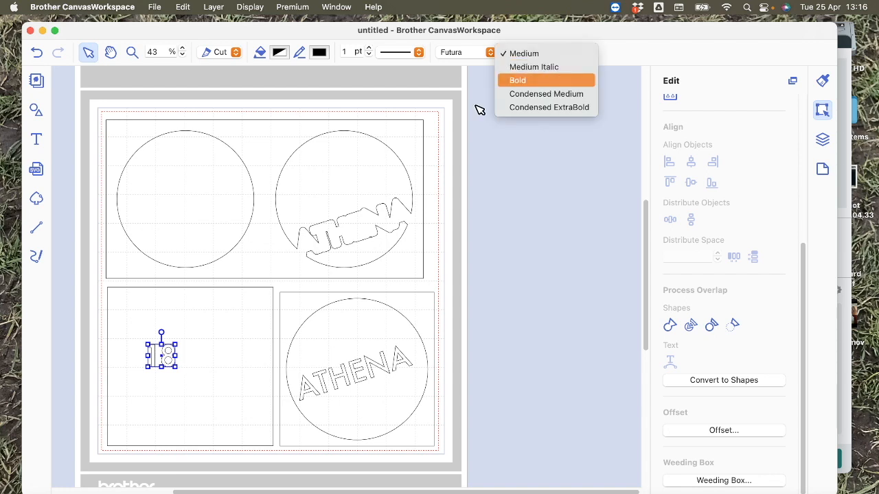
{"action": "left_click", "coordinate": [522, 80]}
{"action": "left_click_drag", "start_coordinate": [172, 354], "coordinate": [243, 431]}
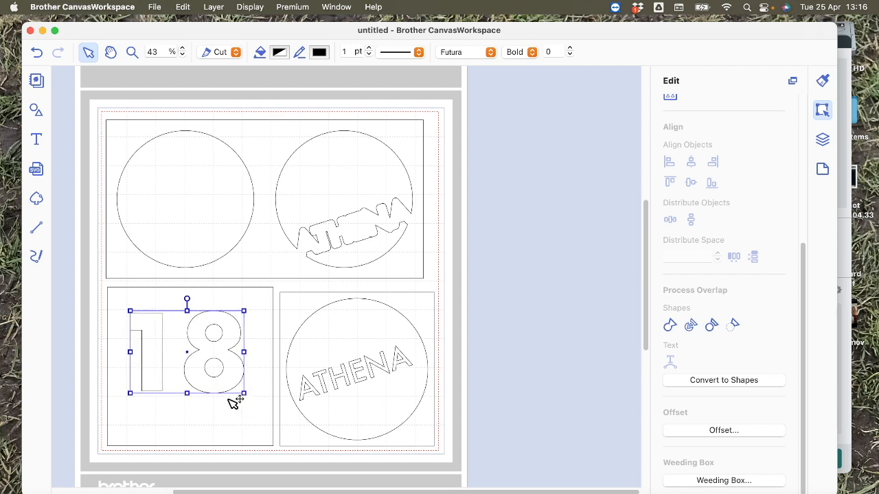
{"action": "left_click_drag", "start_coordinate": [230, 382], "coordinate": [236, 402]}
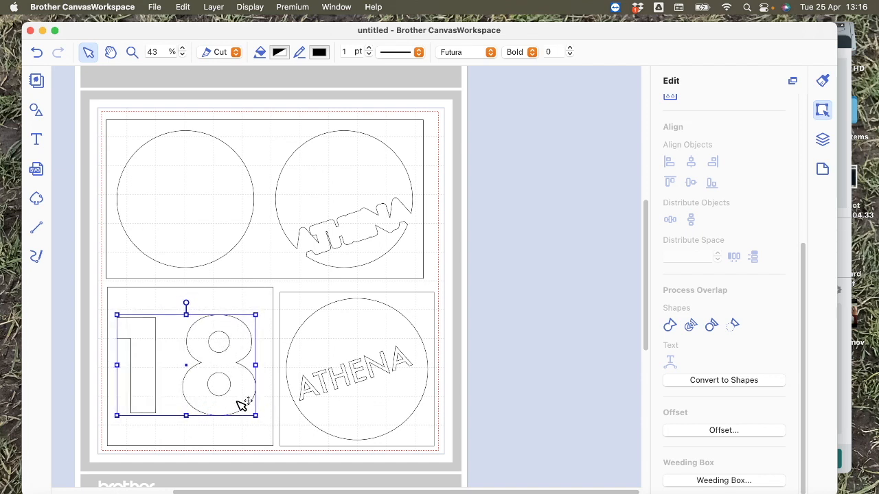
{"action": "left_click", "coordinate": [275, 243]}
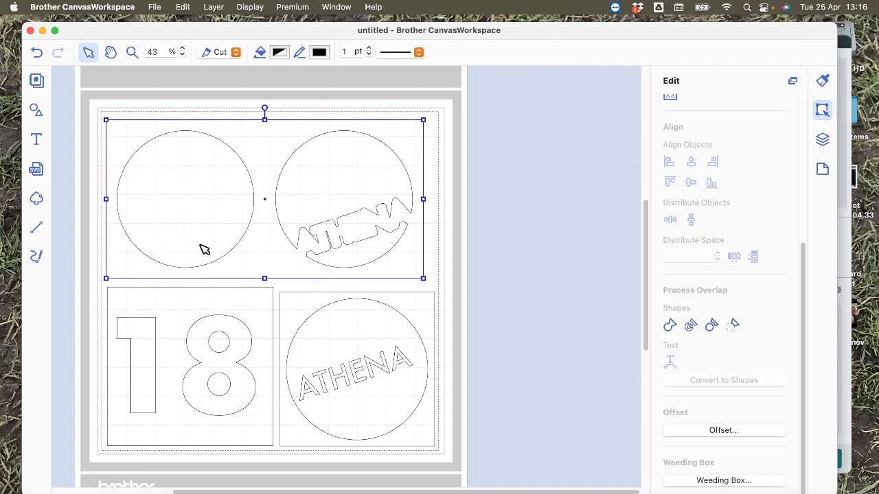
{"action": "scroll", "coordinate": [221, 245], "scroll_direction": "up", "scroll_amount": 1}
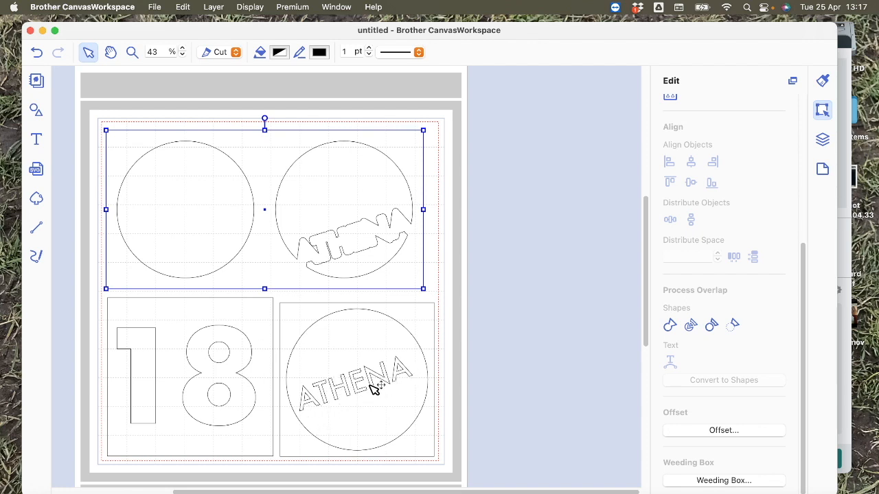
{"action": "left_click", "coordinate": [534, 295]}
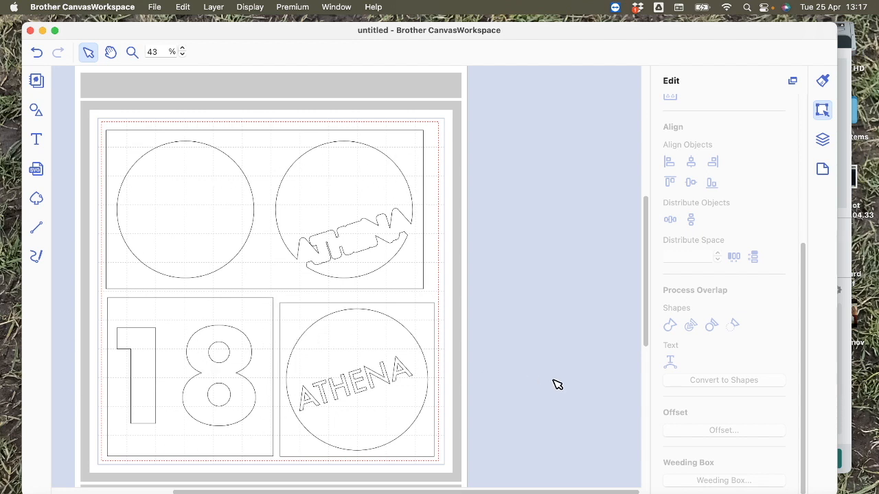
{"action": "left_click", "coordinate": [841, 336]}
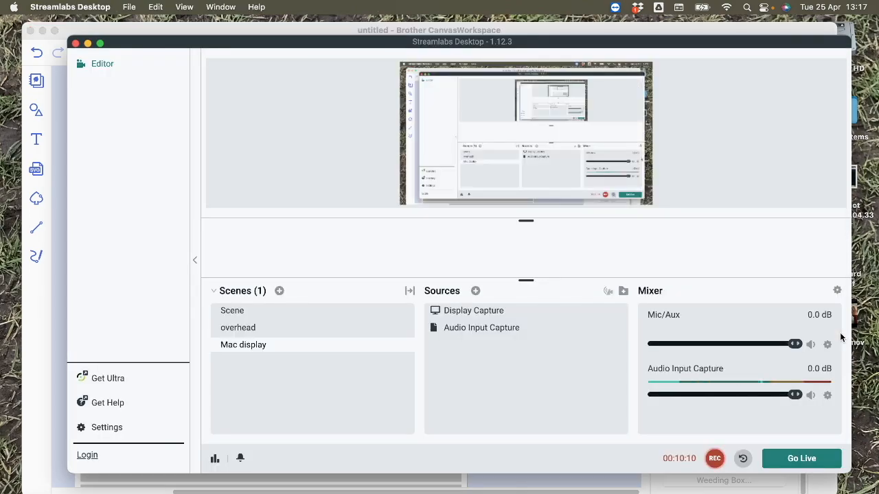